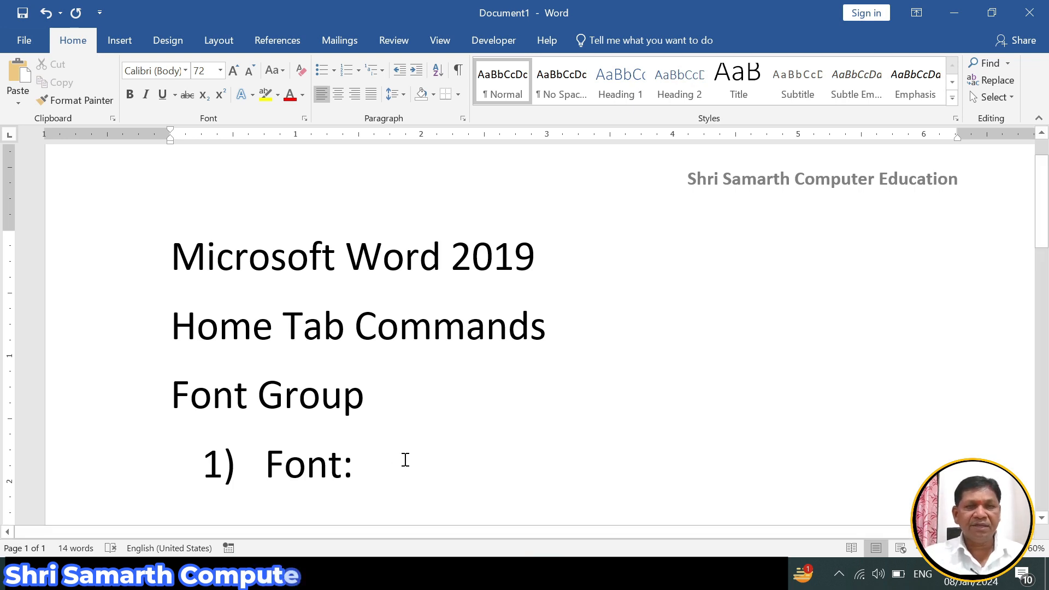
Step: Change the font of the first large sample name below the numbered list to Algerian
scroll(393, 456, down, 4)
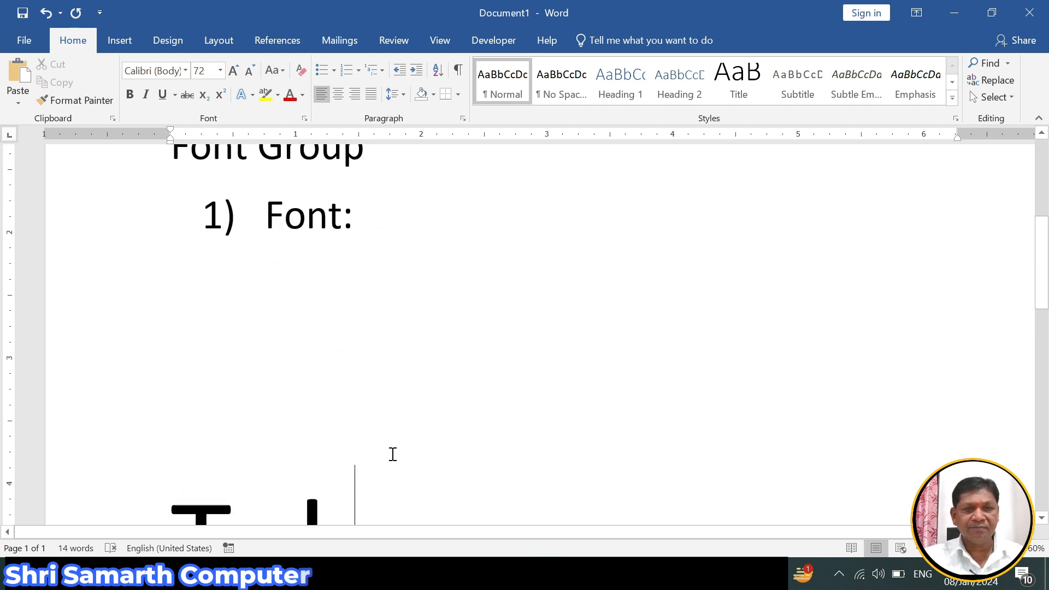
scroll(392, 454, down, 1)
scroll(392, 454, down, 3)
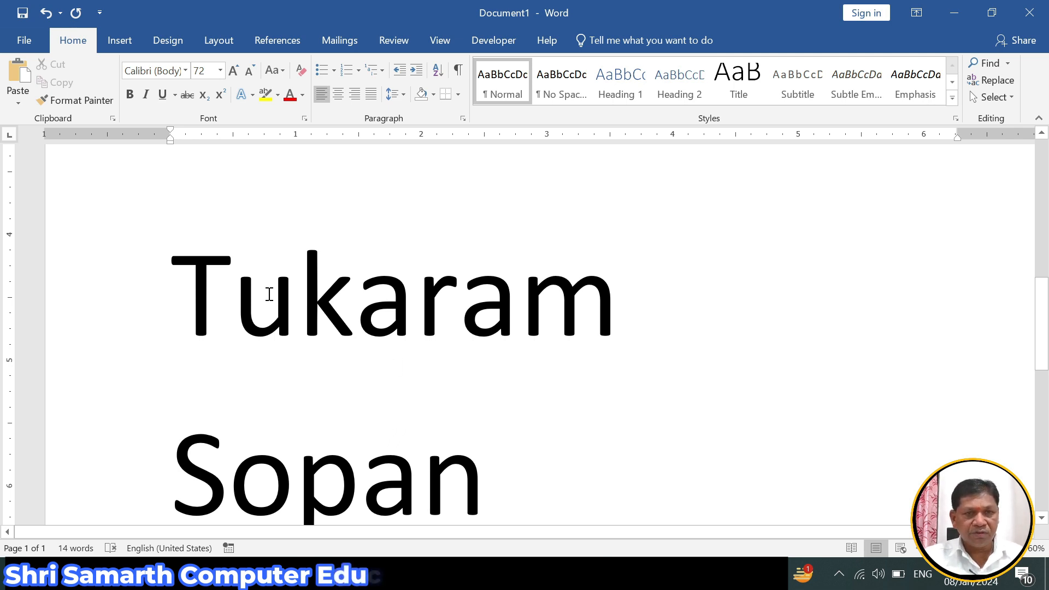
drag(192, 292, 602, 304)
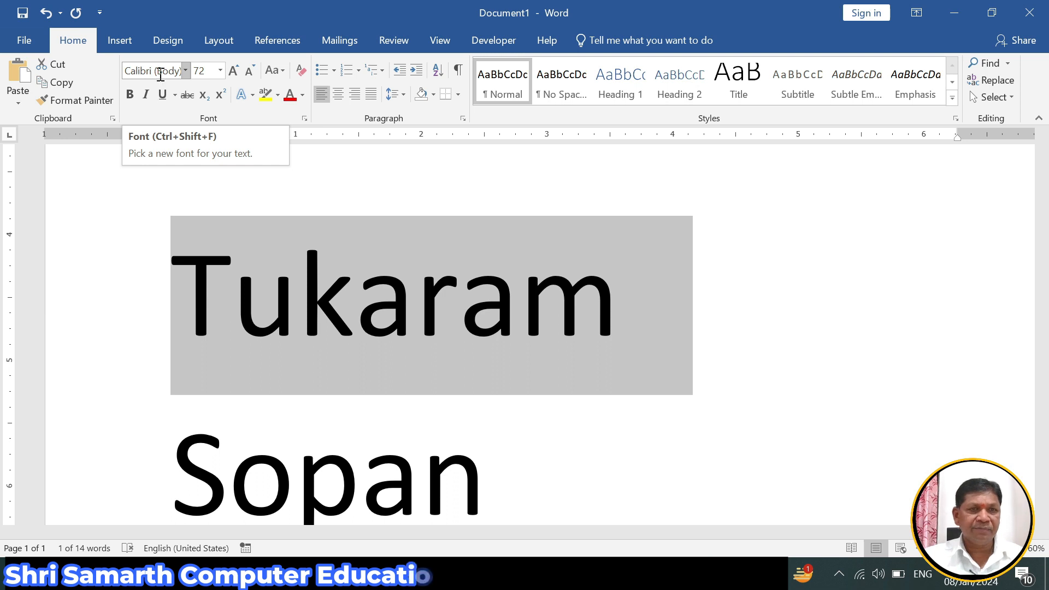
click(187, 71)
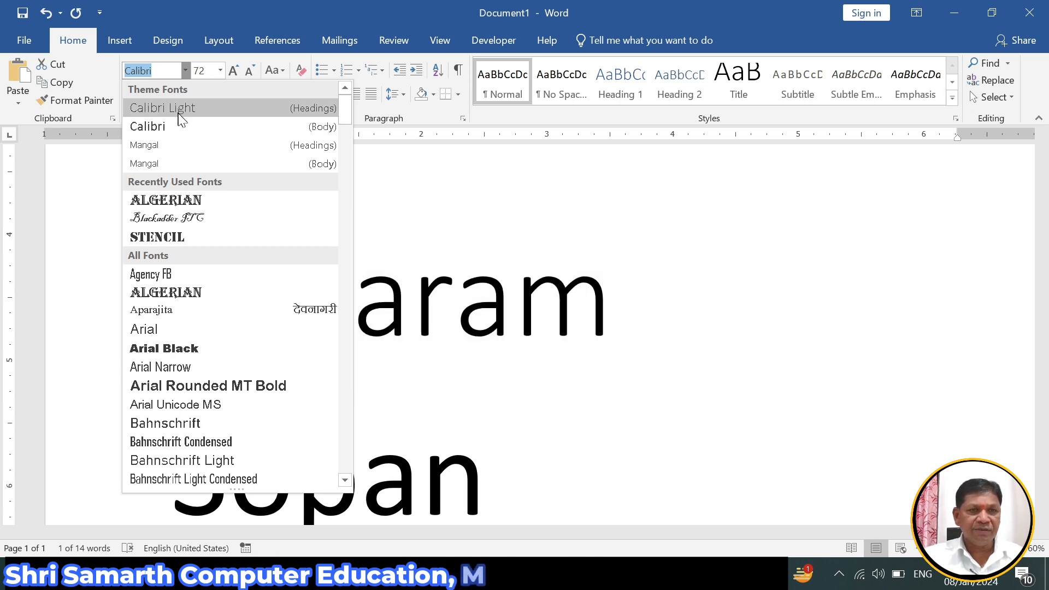
click(173, 204)
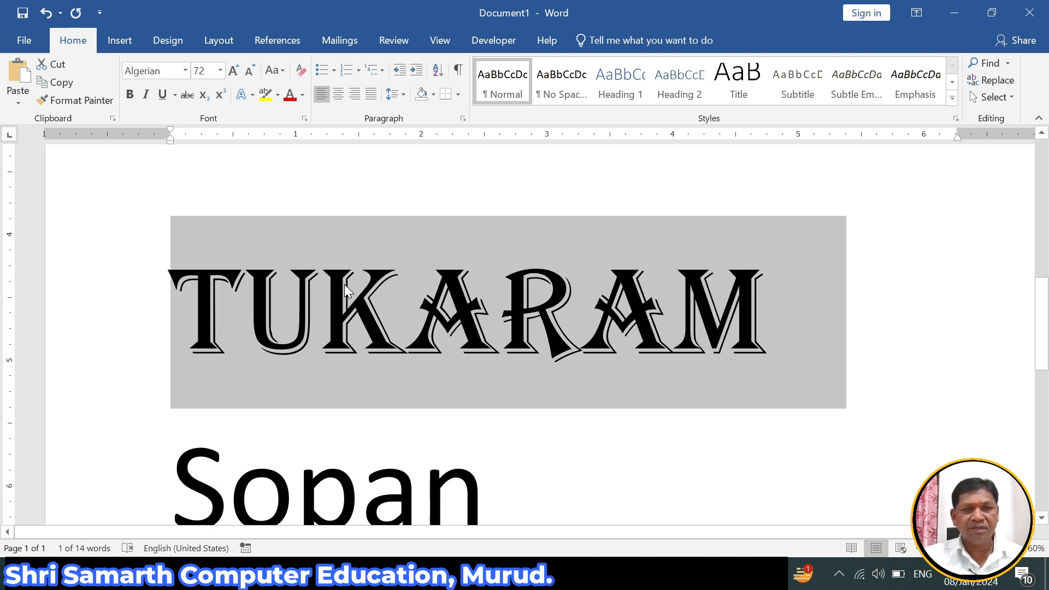
Step: Apply the Blackadder ITC font to the second large sample name and deselect it
scroll(344, 287, down, 3)
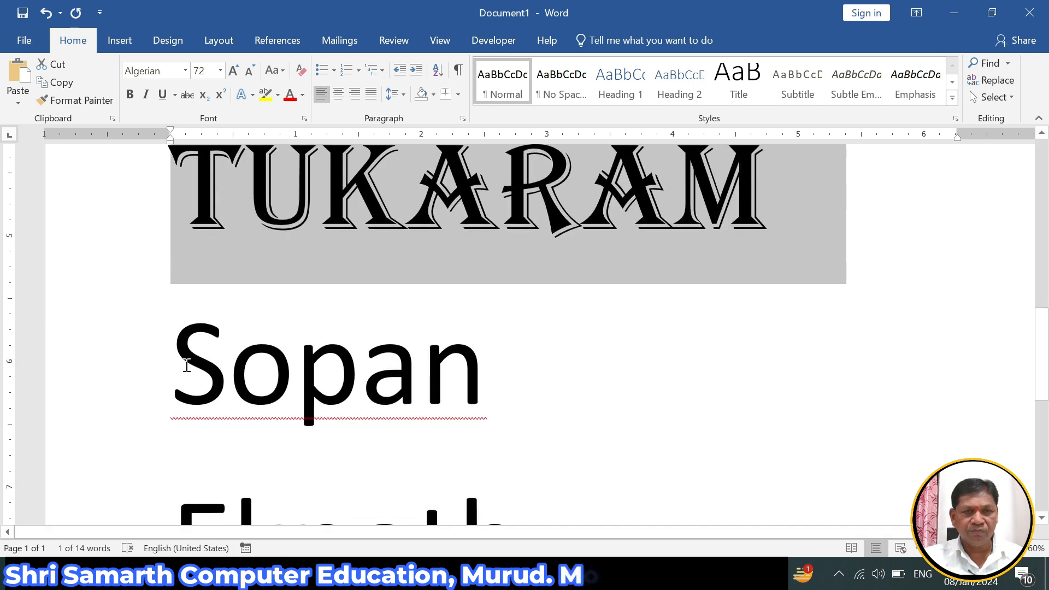
drag(185, 363, 475, 368)
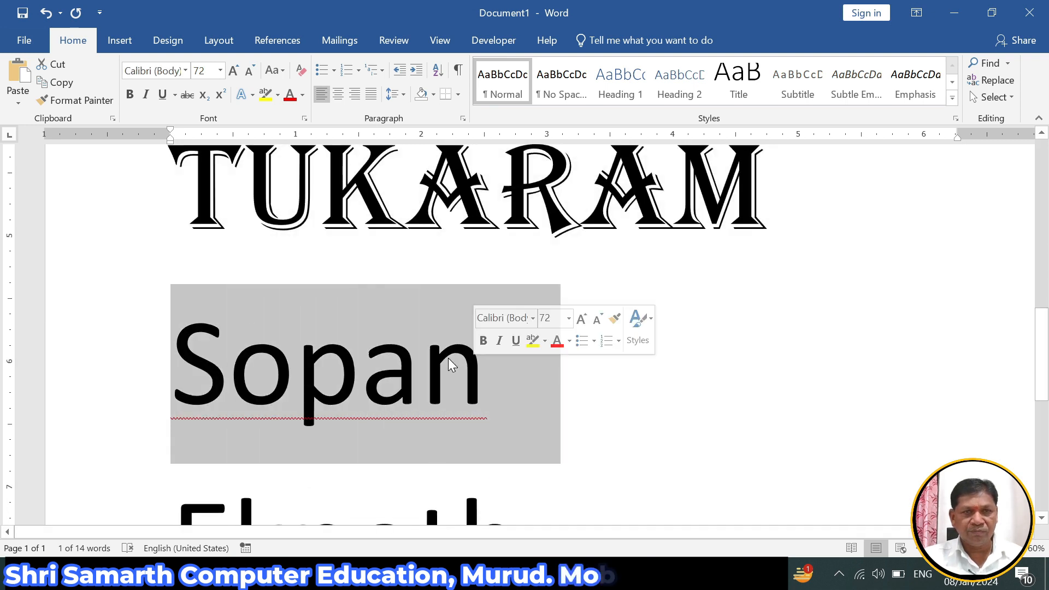
click(186, 71)
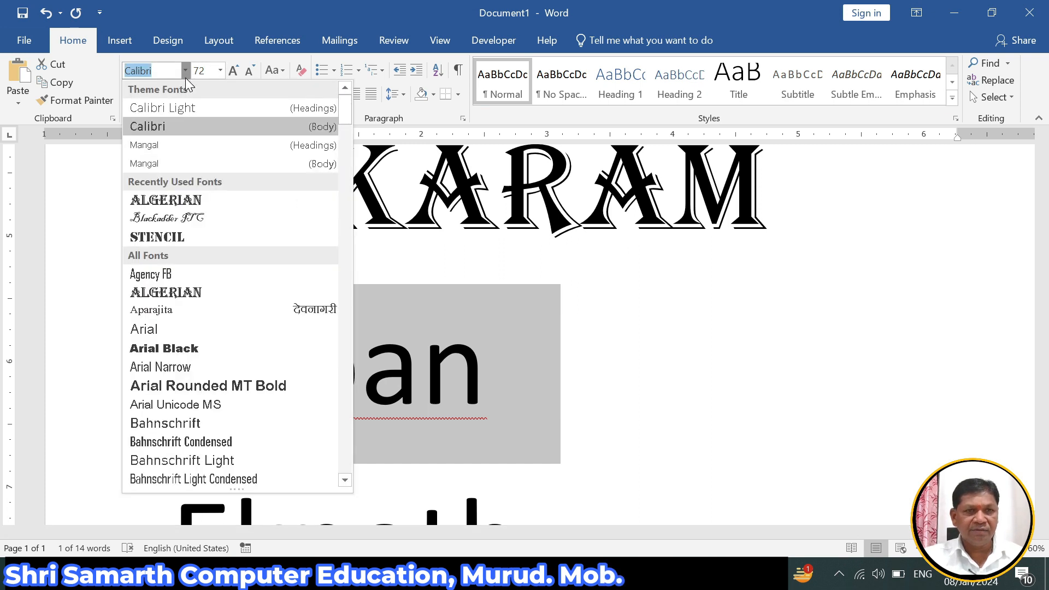
click(171, 218)
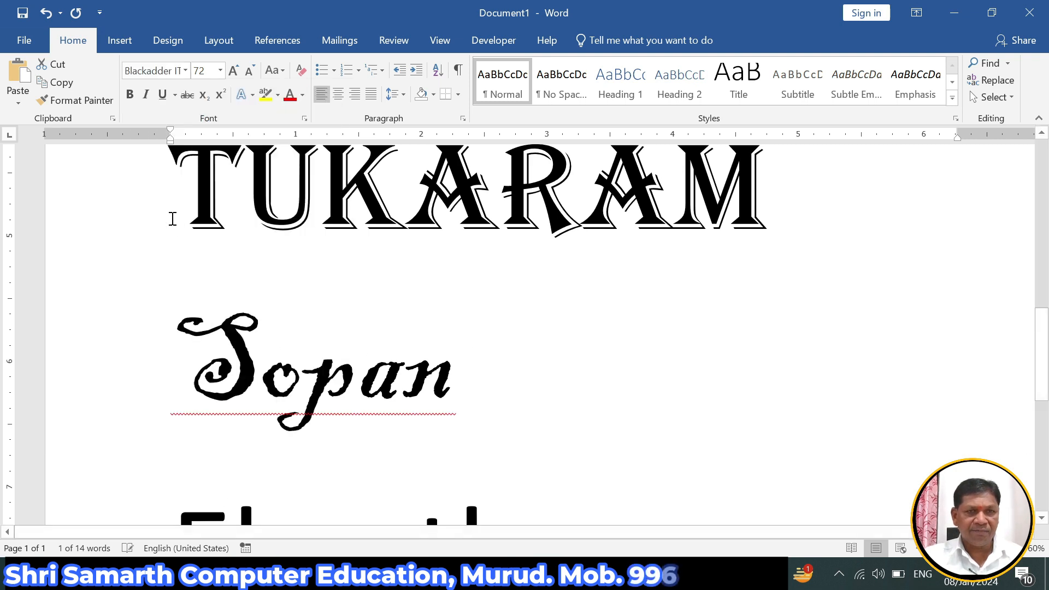
click(516, 386)
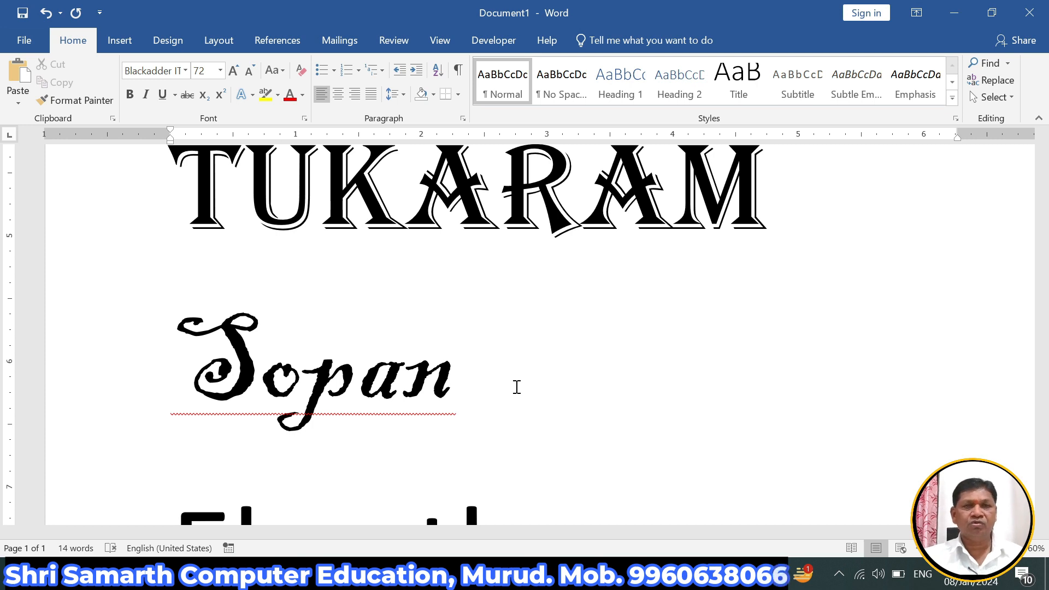
Step: Add a second numbered item reading "Font Size:" below "Font:" in the Font Group list
scroll(517, 386, up, 2)
scroll(516, 387, up, 1)
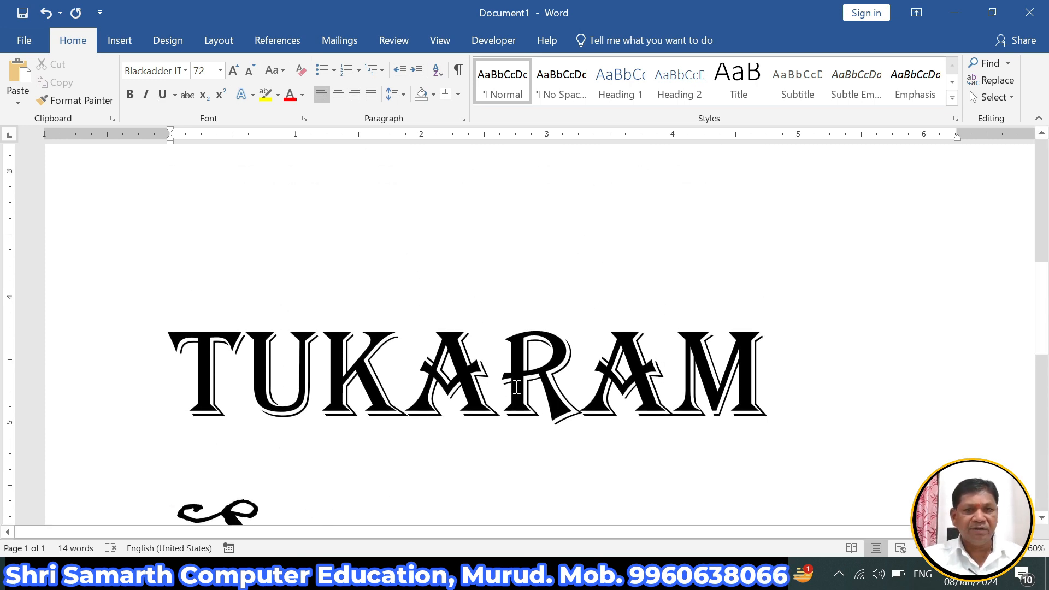
scroll(516, 387, up, 4)
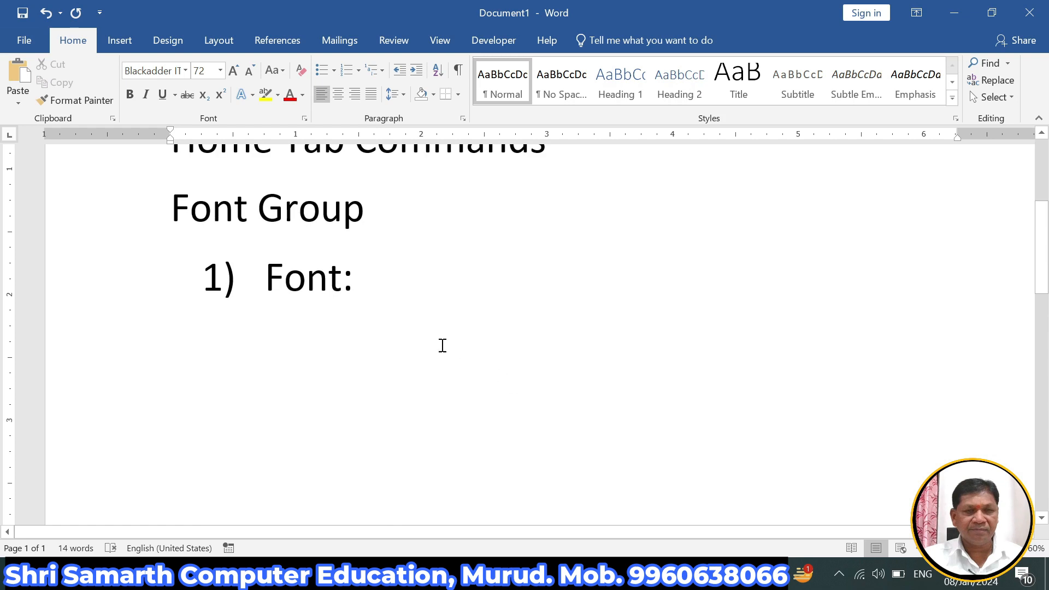
click(369, 283)
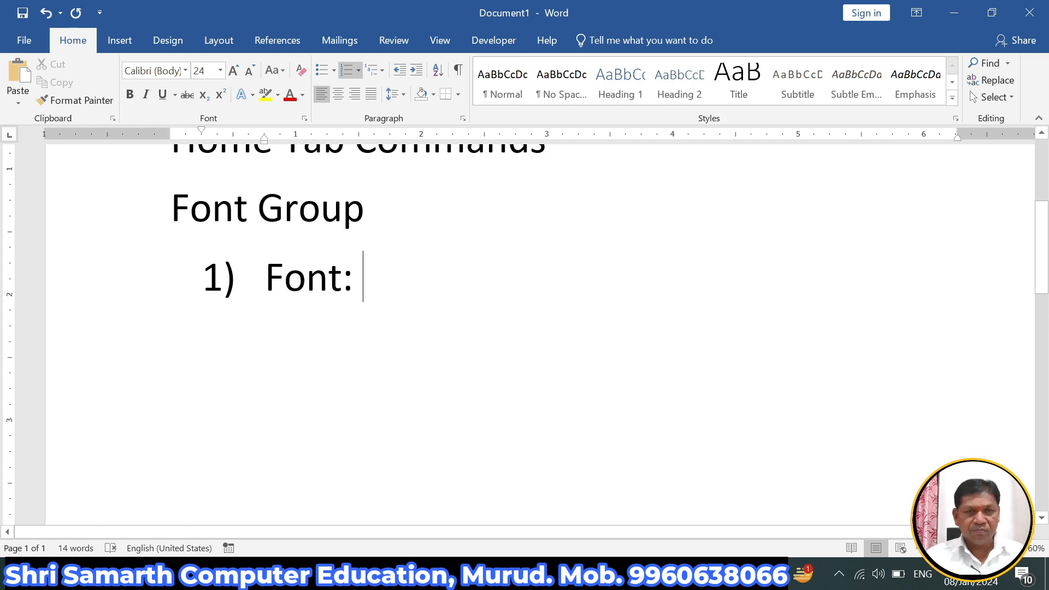
key(Return)
text(Font)
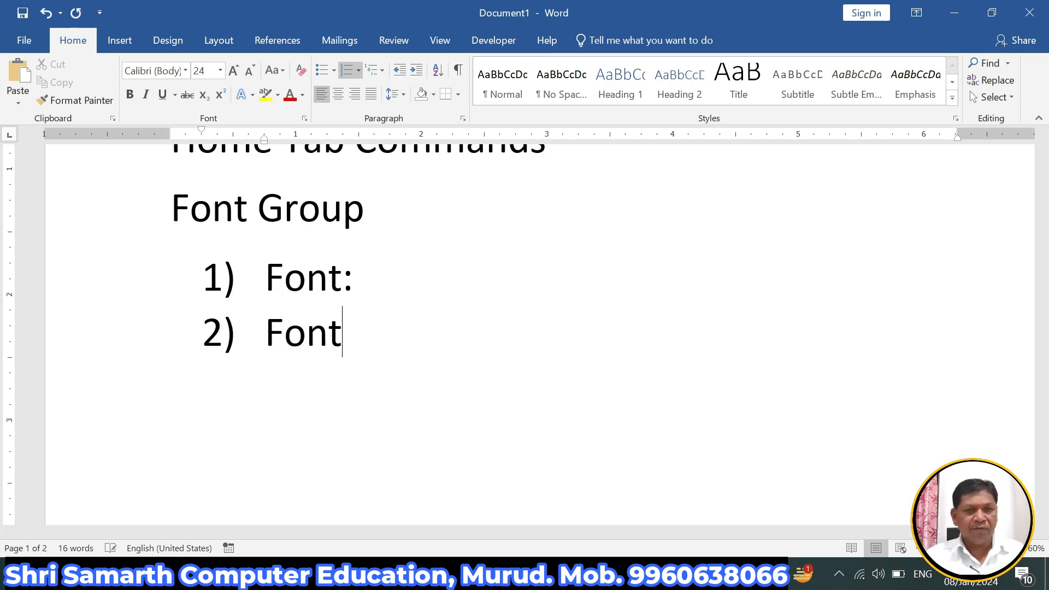
text( Size)
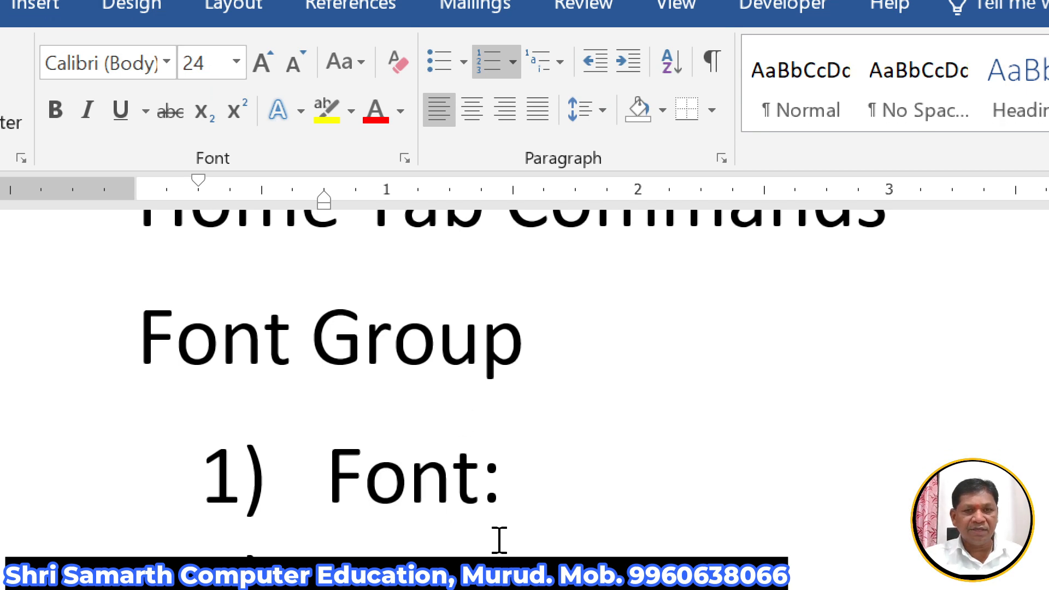
Step: Select the first sample name in Algerian lettering and set its font size to 20
scroll(499, 541, down, 2)
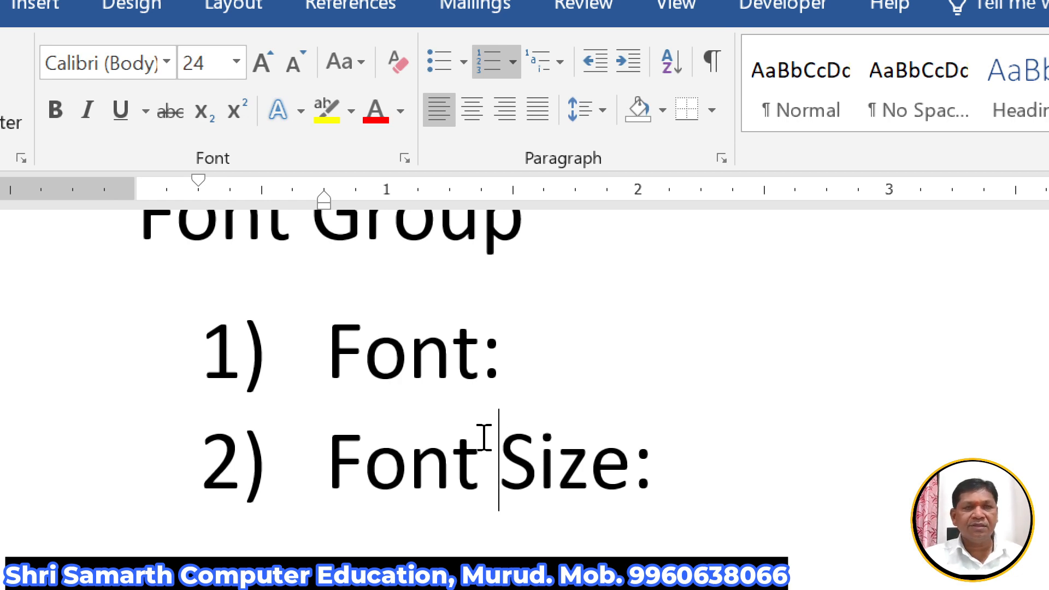
scroll(484, 437, down, 5)
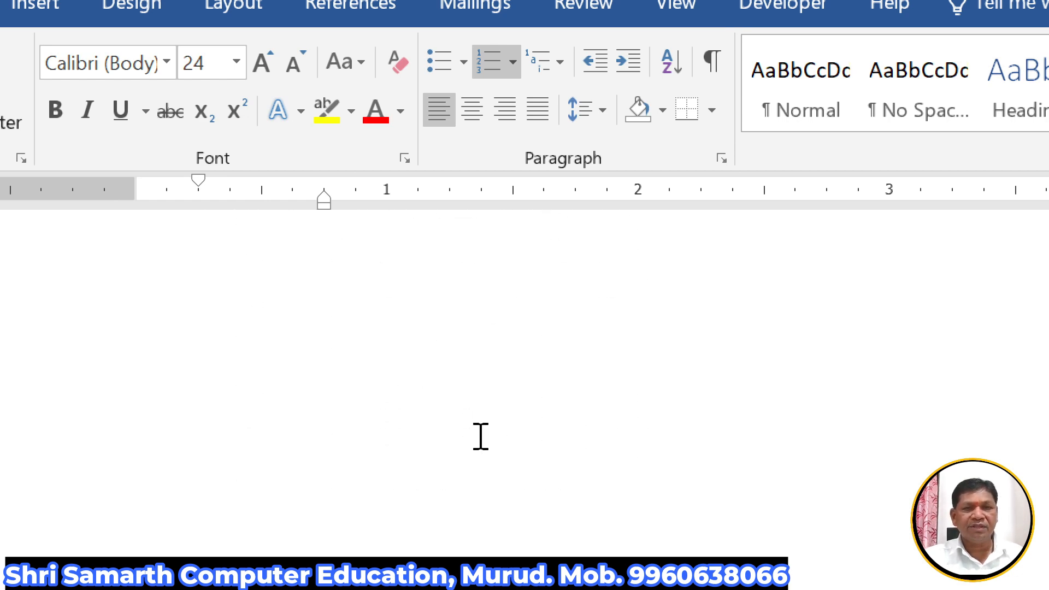
scroll(480, 437, down, 3)
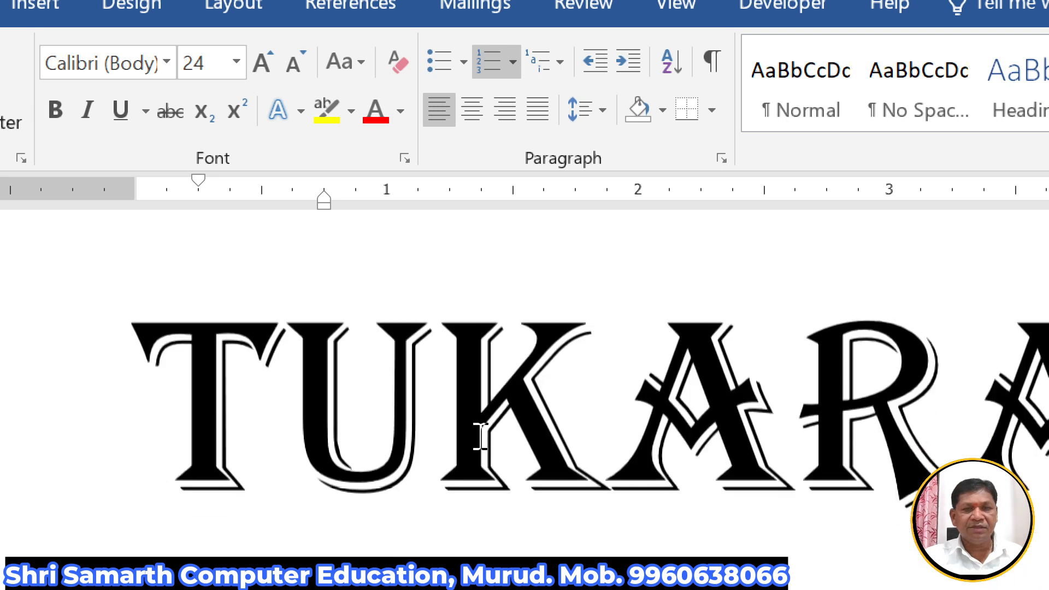
click(444, 365)
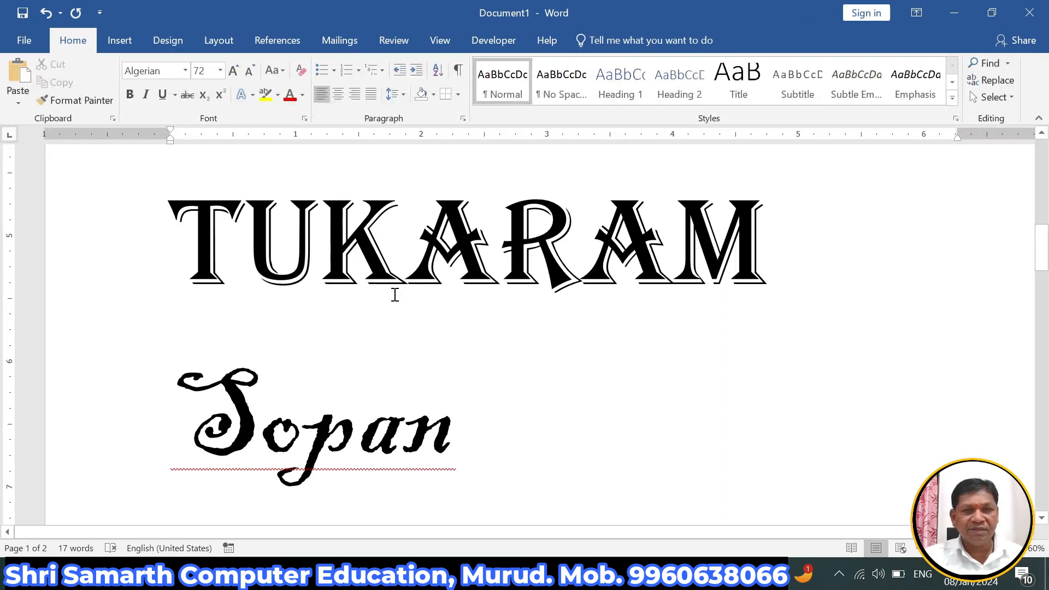
scroll(390, 295, up, 2)
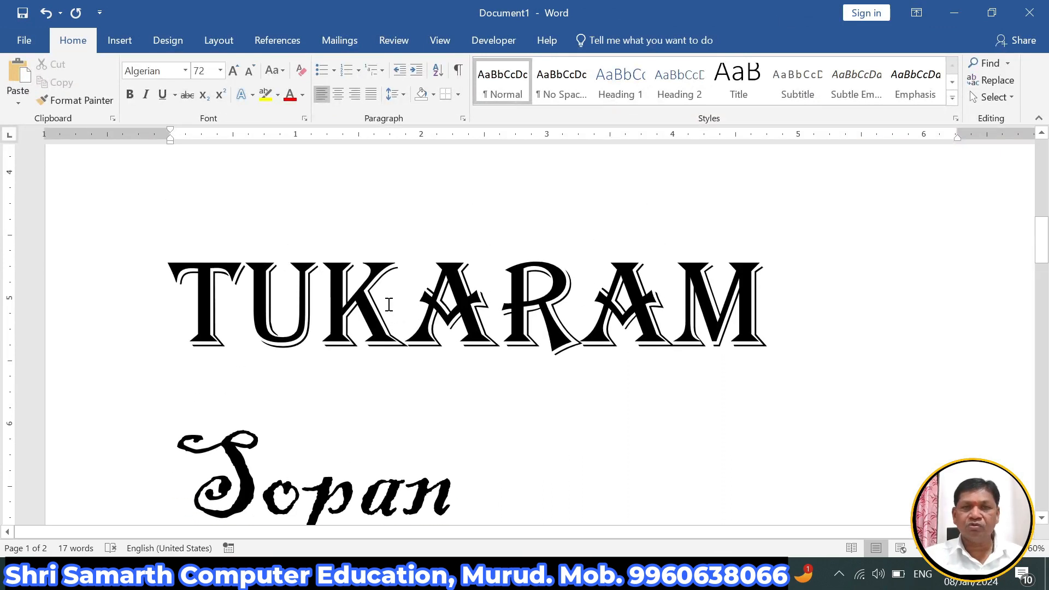
drag(183, 293, 737, 313)
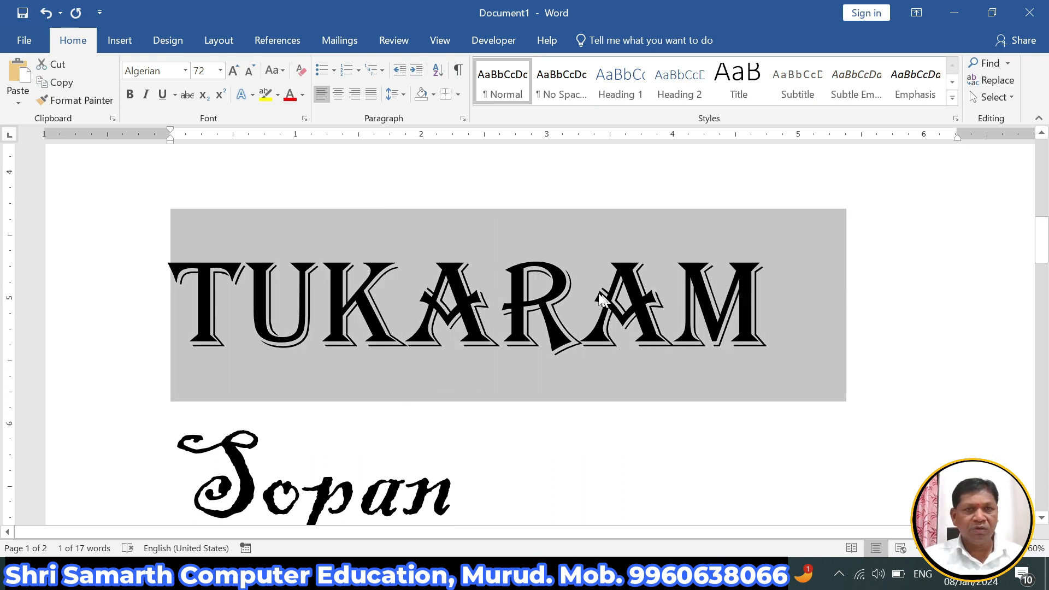
click(221, 71)
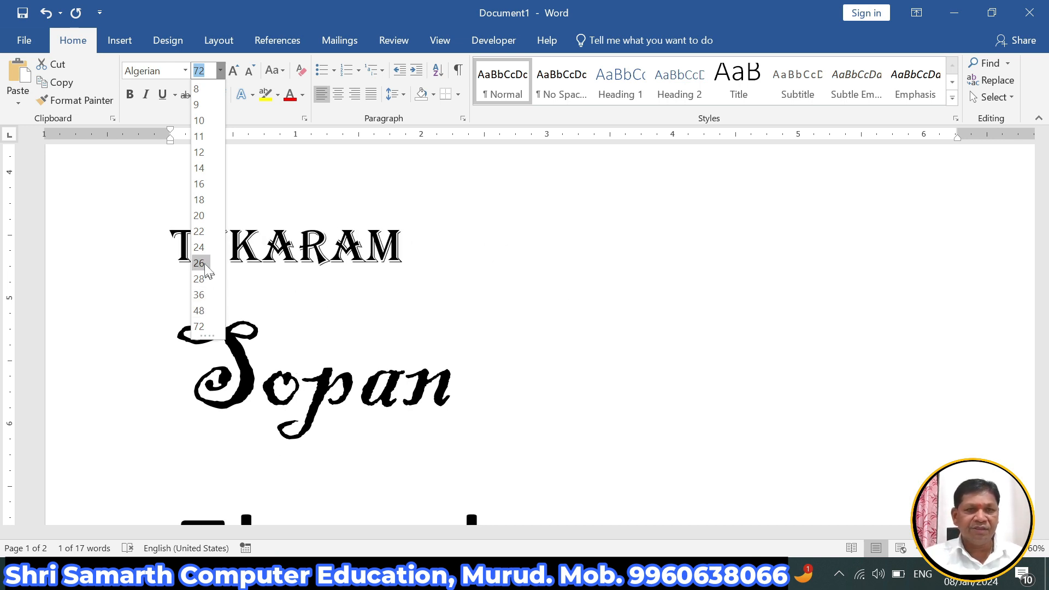
click(199, 216)
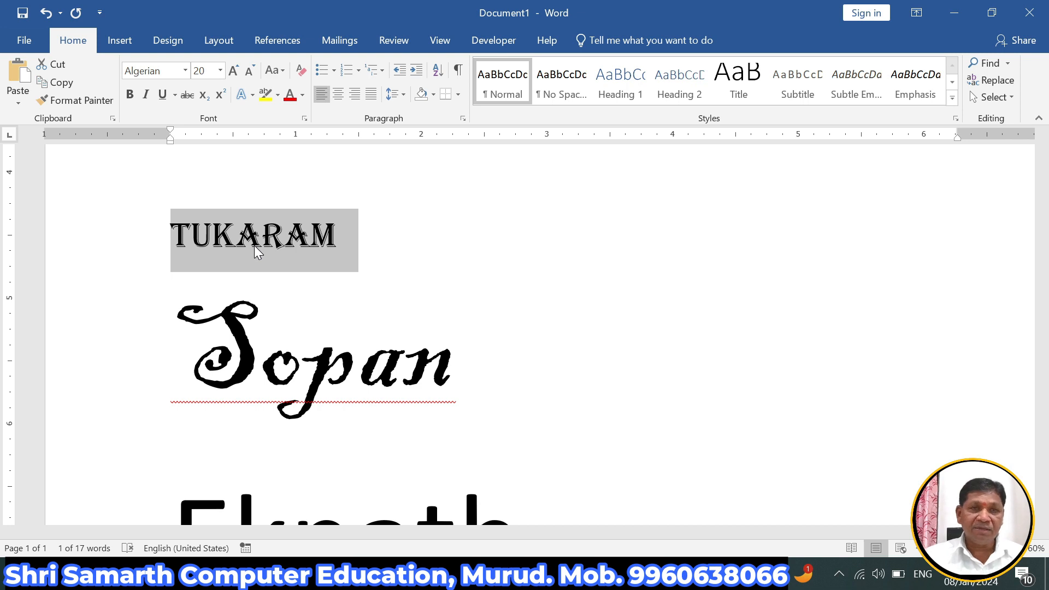
Step: Enter a custom font size of 100 for the selected first sample name
click(220, 70)
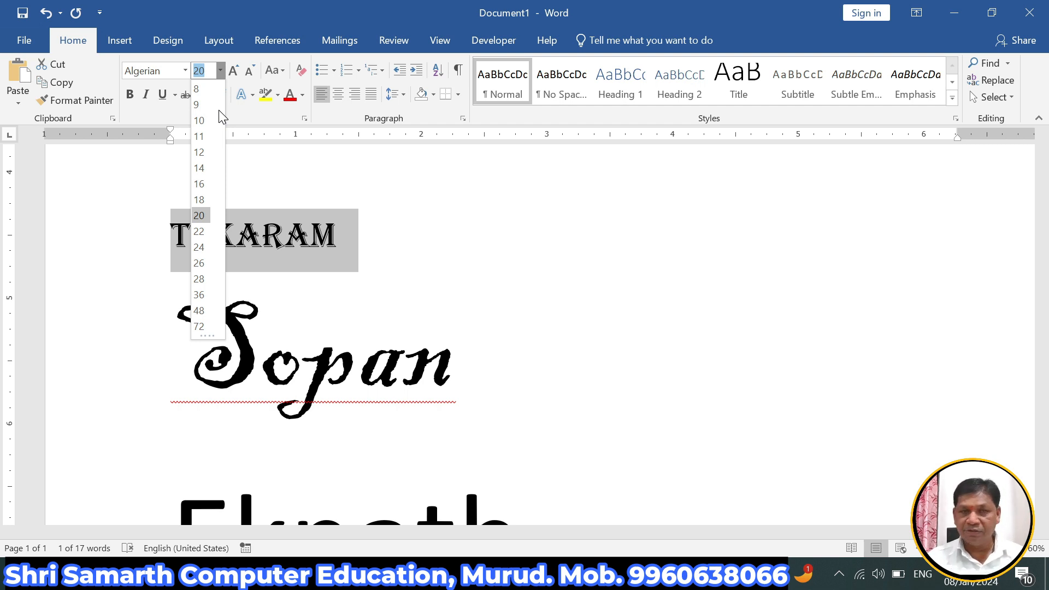
text(100)
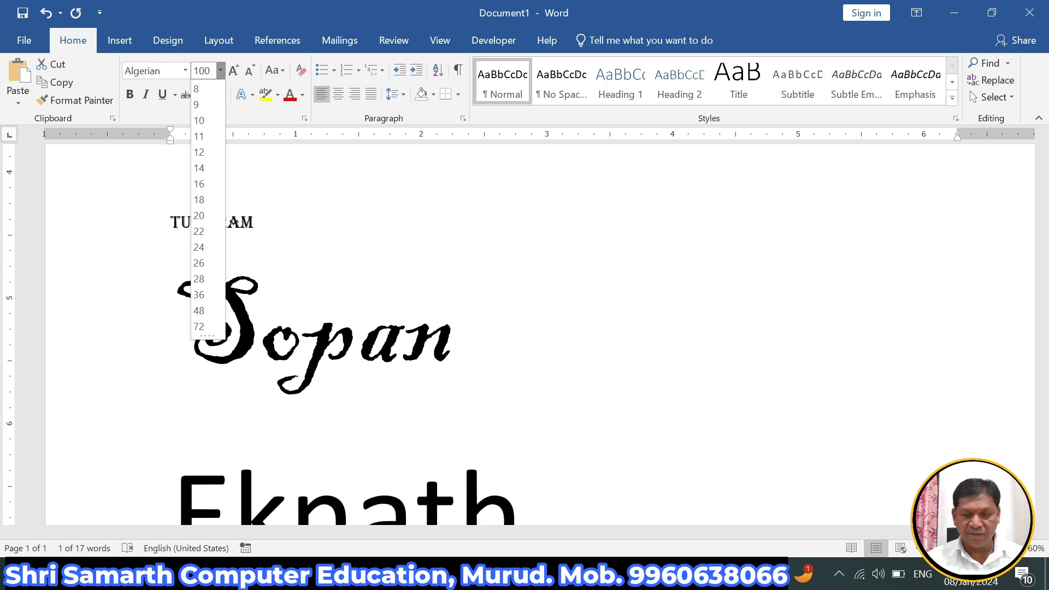
key(Return)
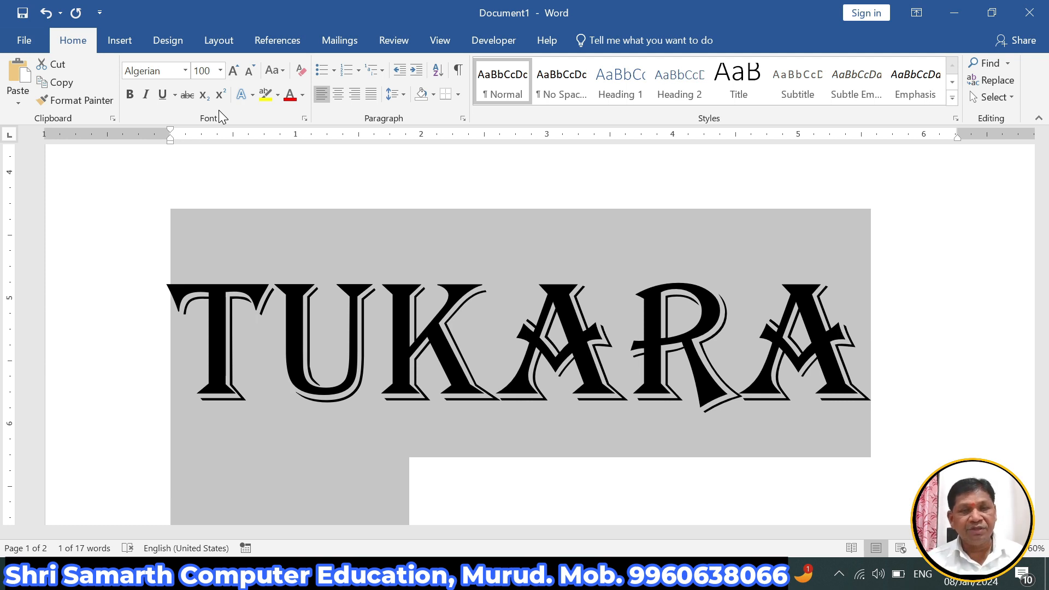
Step: Add a new line reading "1 to 1638" below the last sample name on the second page
key(Down)
key(Down)
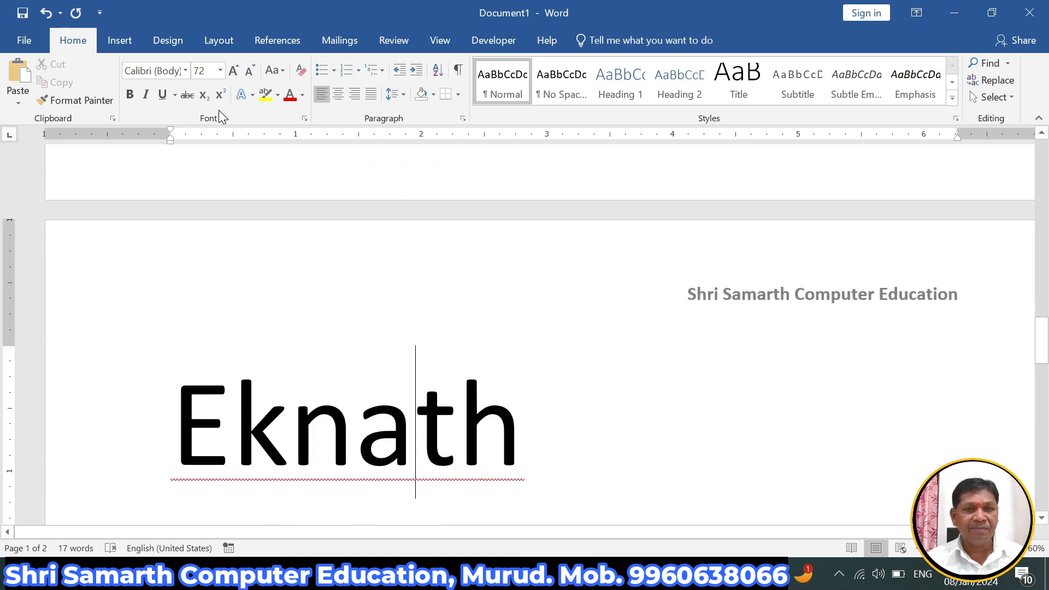
key(Down)
key(End)
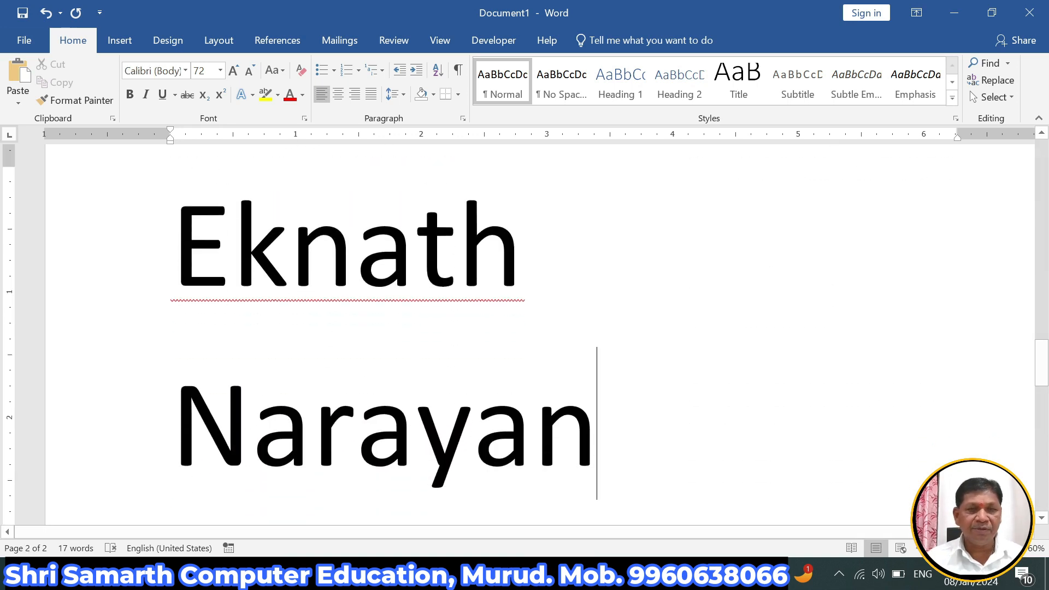
key(Return)
text(1)
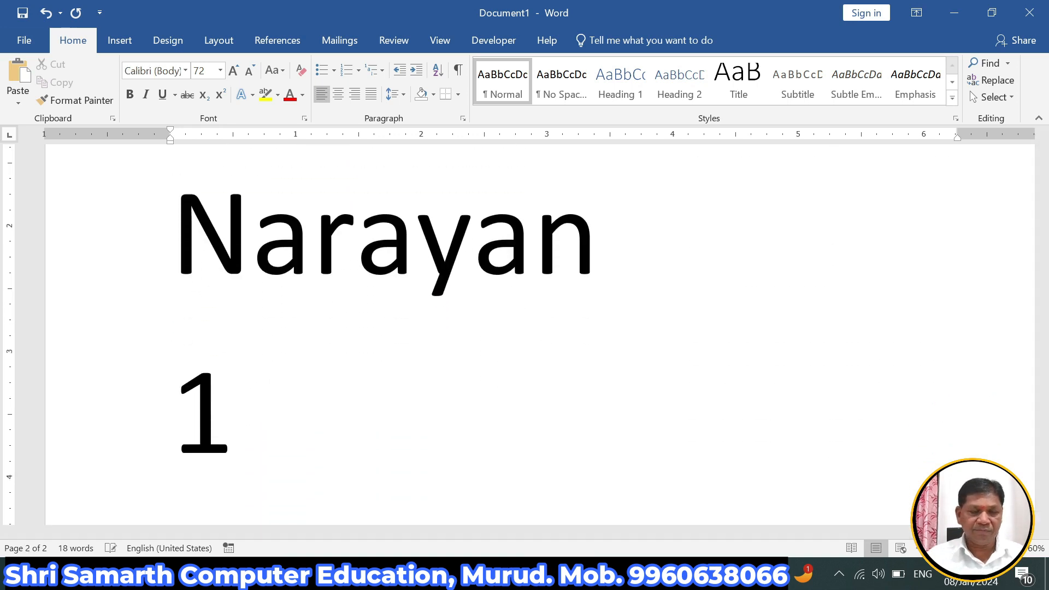
text( to )
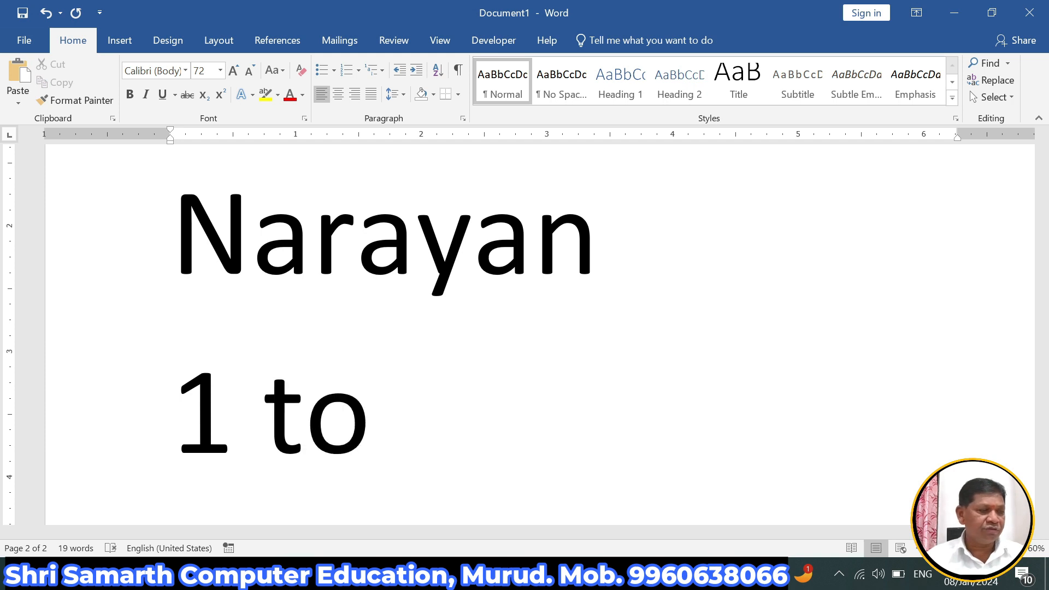
text(16)
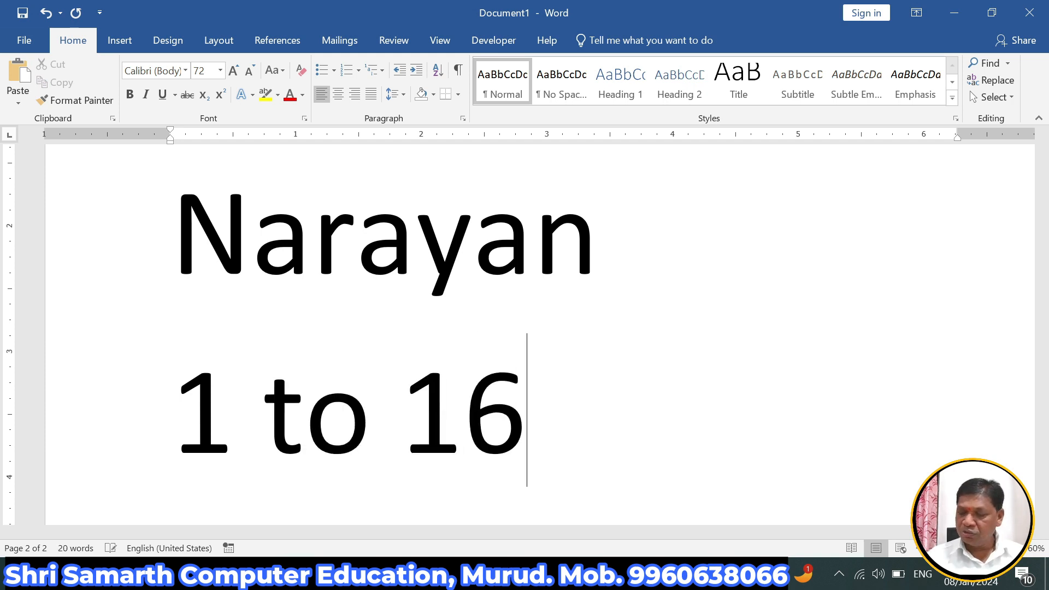
text(38)
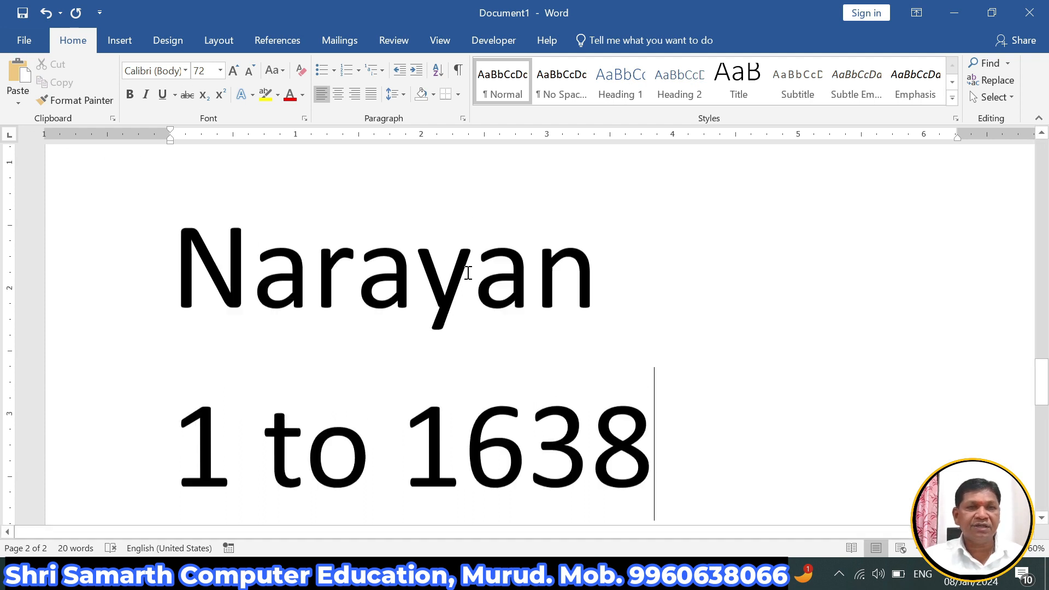
Step: Select the third sample name, at the start of the second page, and decrease its font size one step to 48
scroll(468, 273, up, 2)
scroll(467, 273, up, 1)
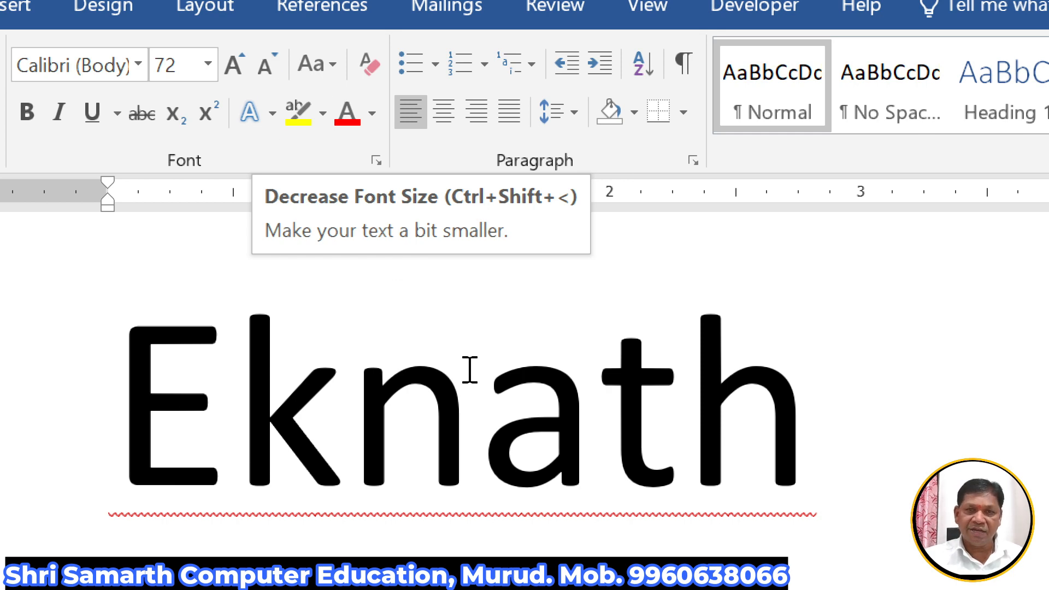
triple_click(374, 415)
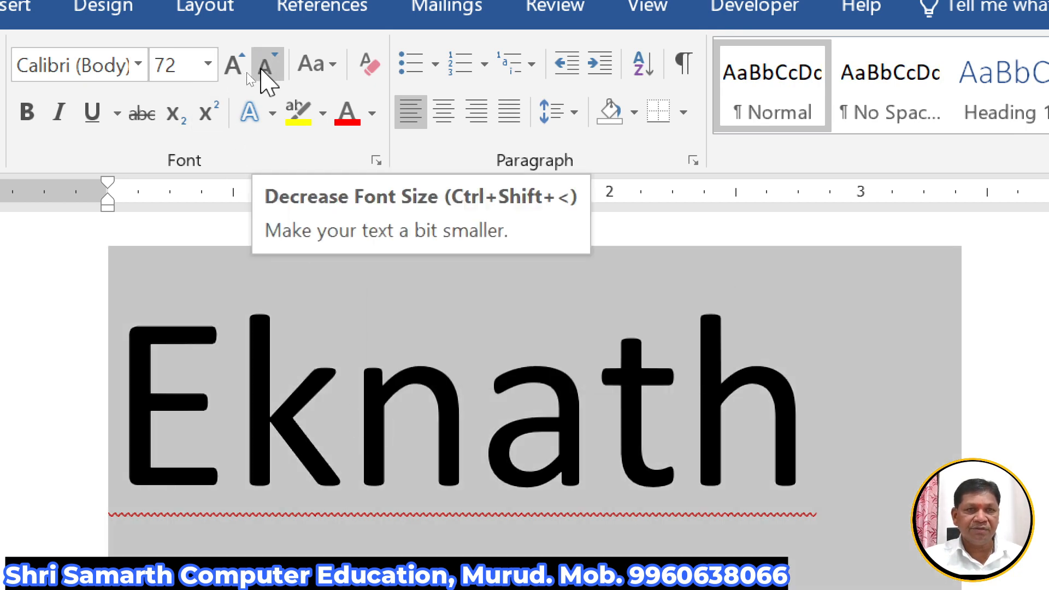
click(261, 72)
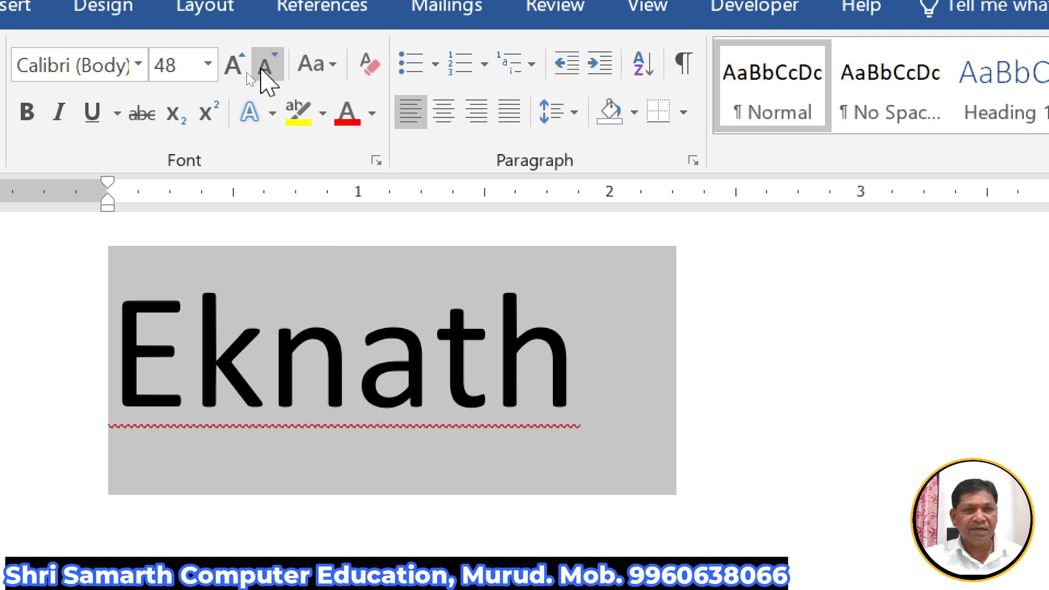
Step: Decrease the selected third sample name's font size in steps to 28, and increase it in steps to 72
click(261, 72)
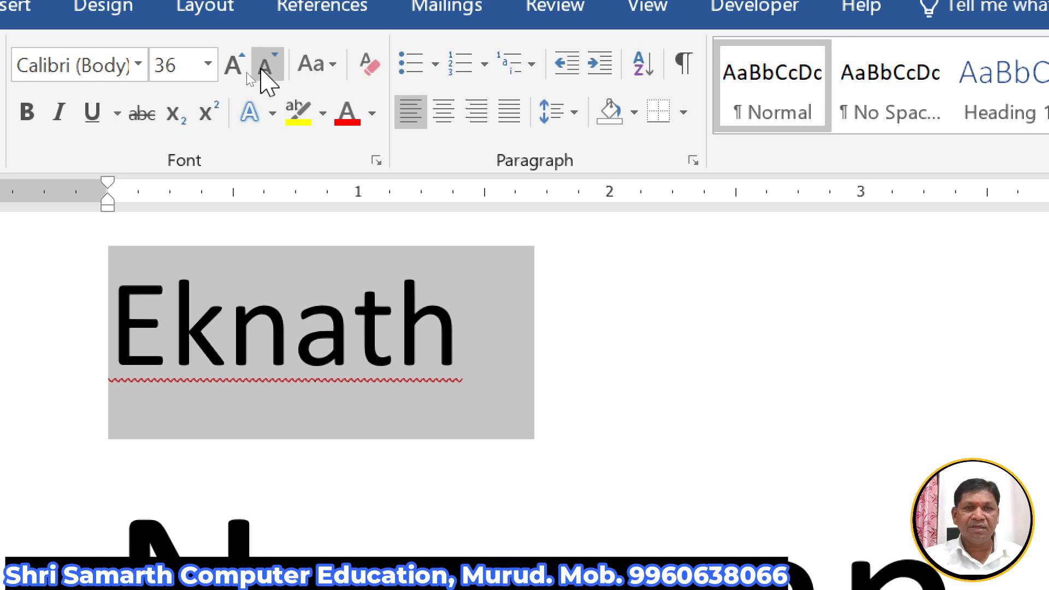
click(261, 72)
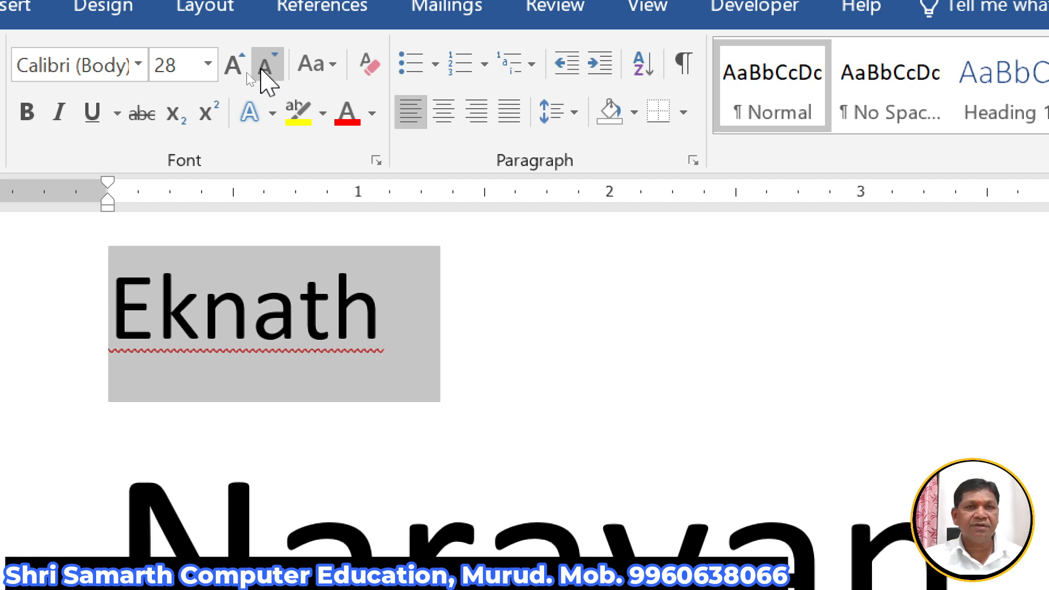
click(233, 66)
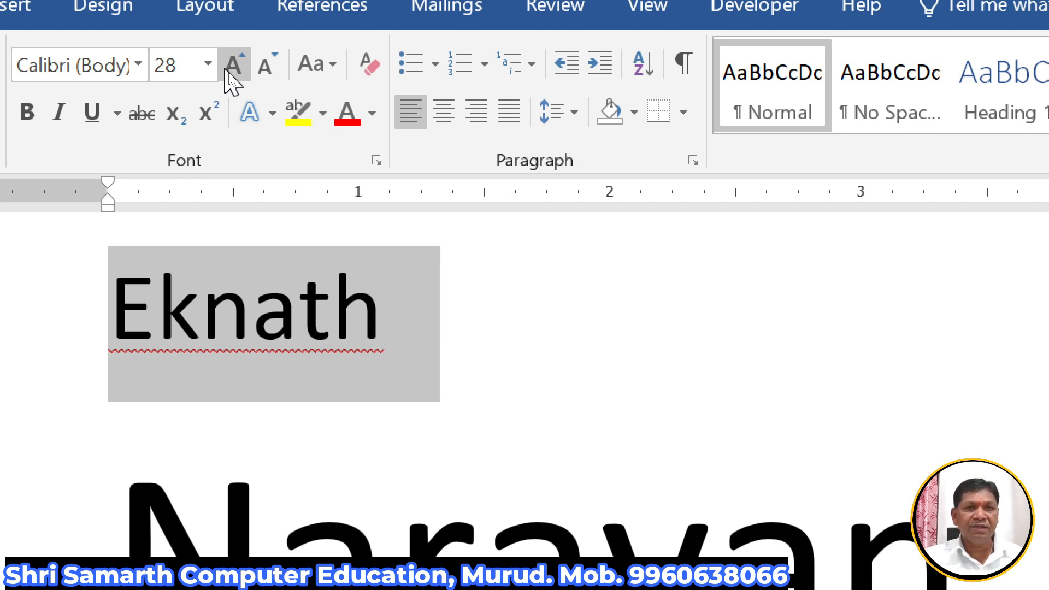
click(232, 66)
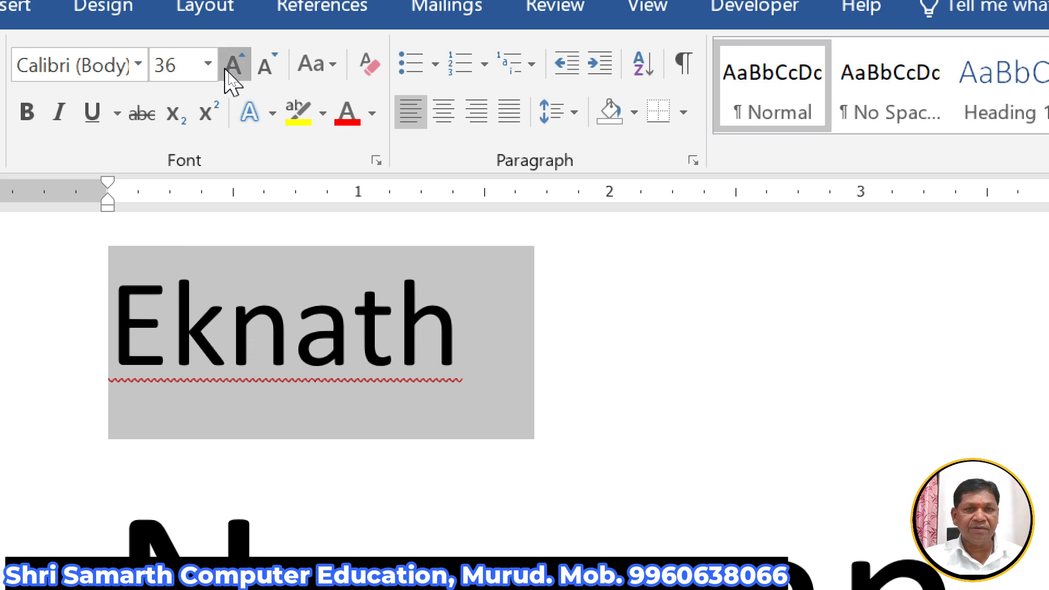
click(233, 66)
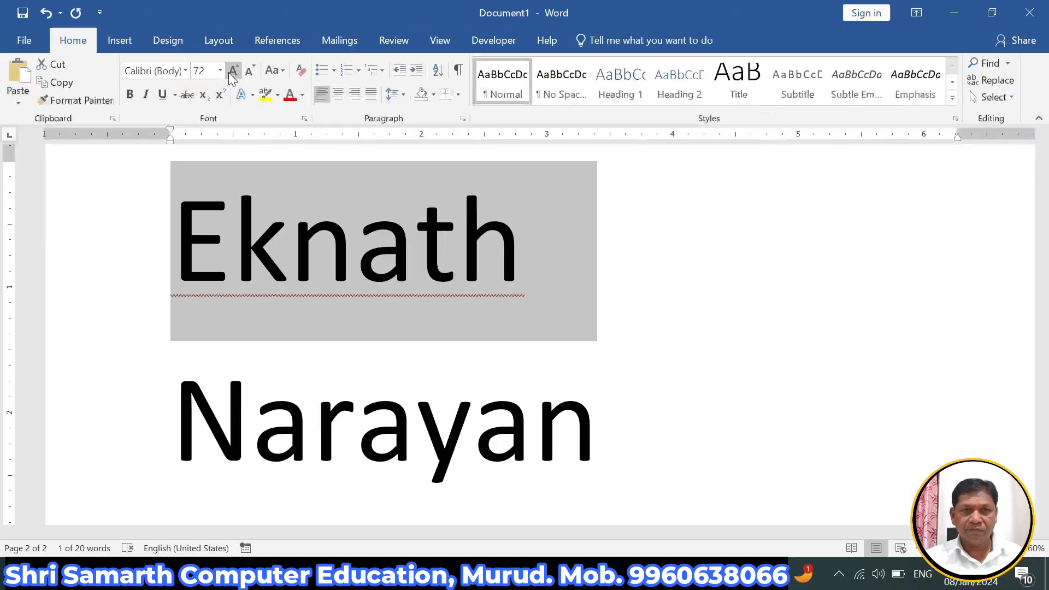
Step: Add "Bold:" as the third item of the numbered list under Font Group on the first page, and start a fourth item
scroll(435, 232, up, 5)
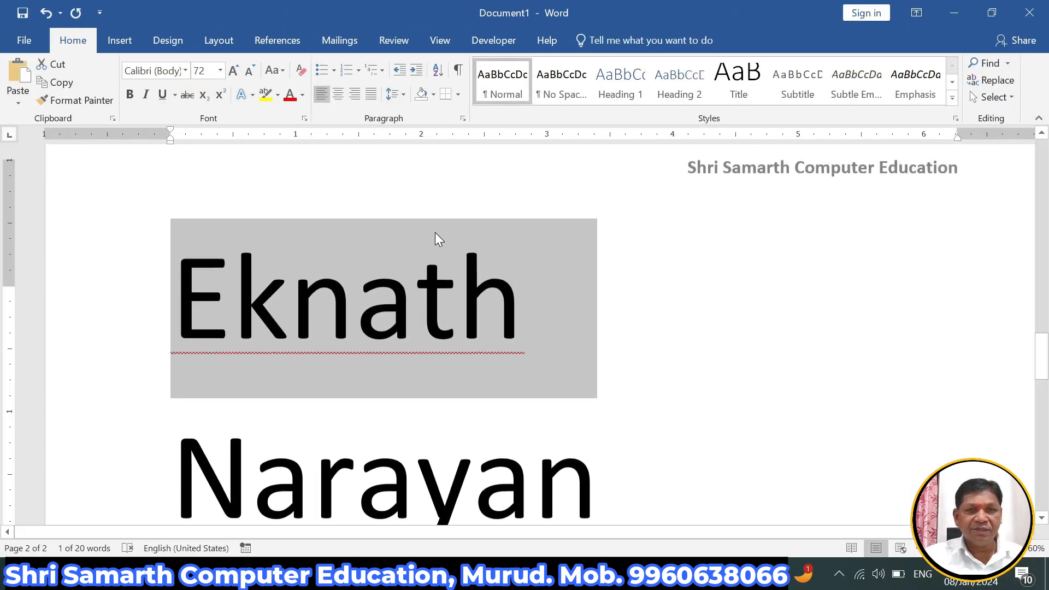
scroll(438, 238, up, 10)
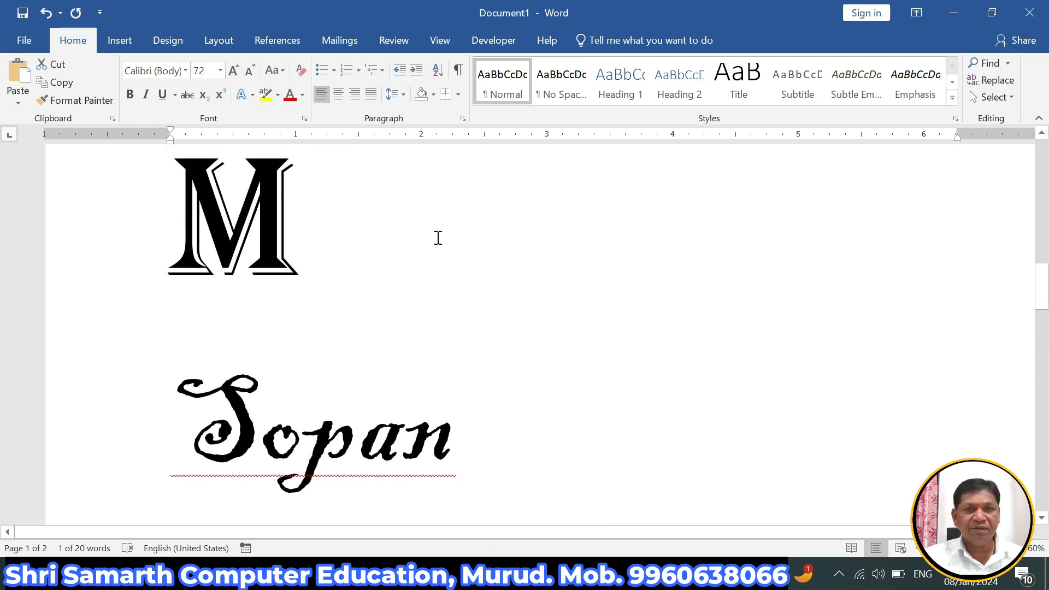
scroll(437, 238, up, 8)
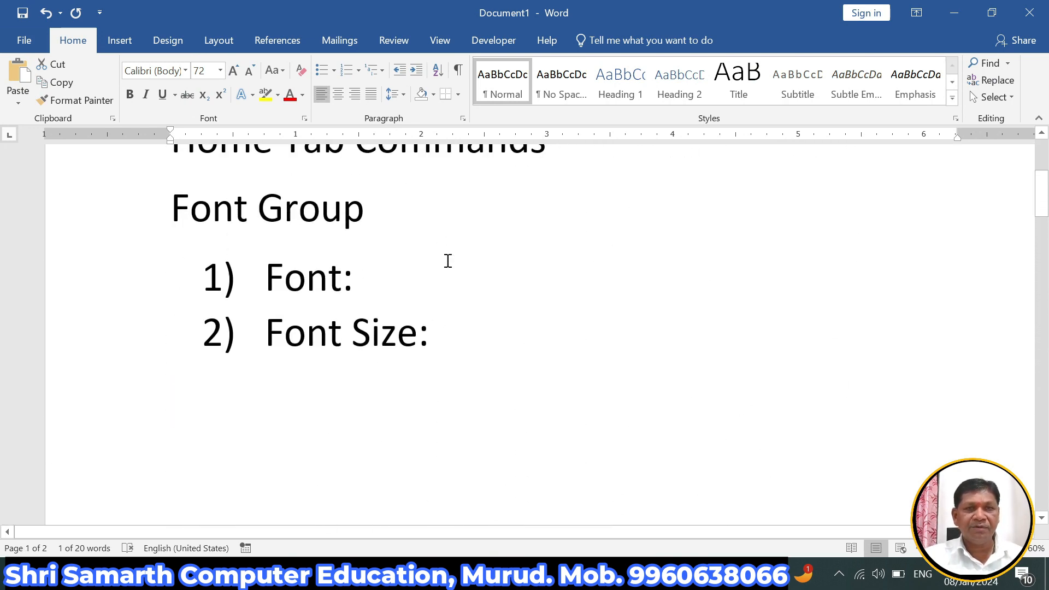
click(466, 334)
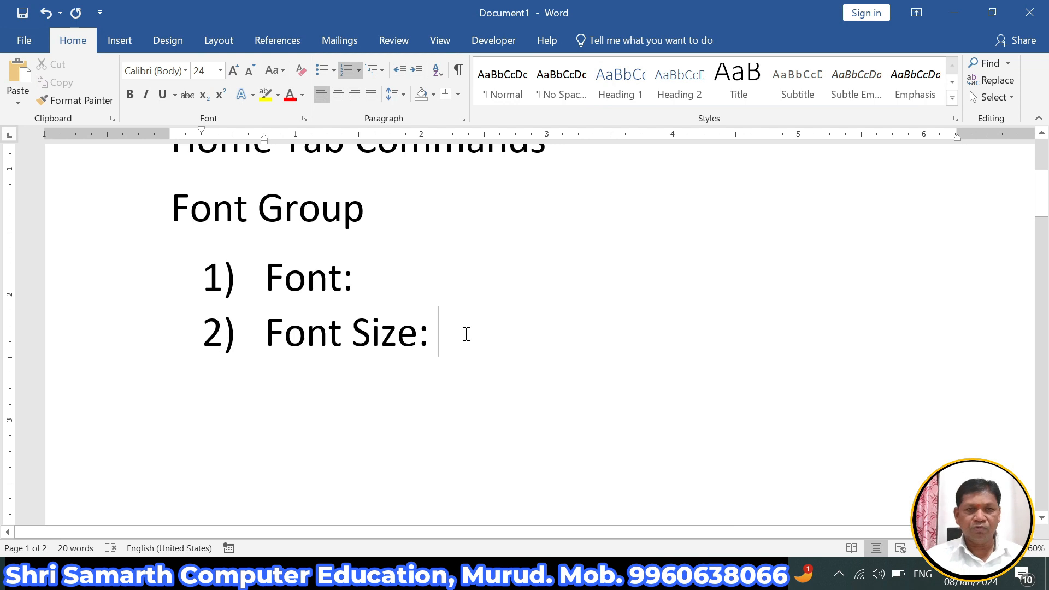
key(Return)
text(B)
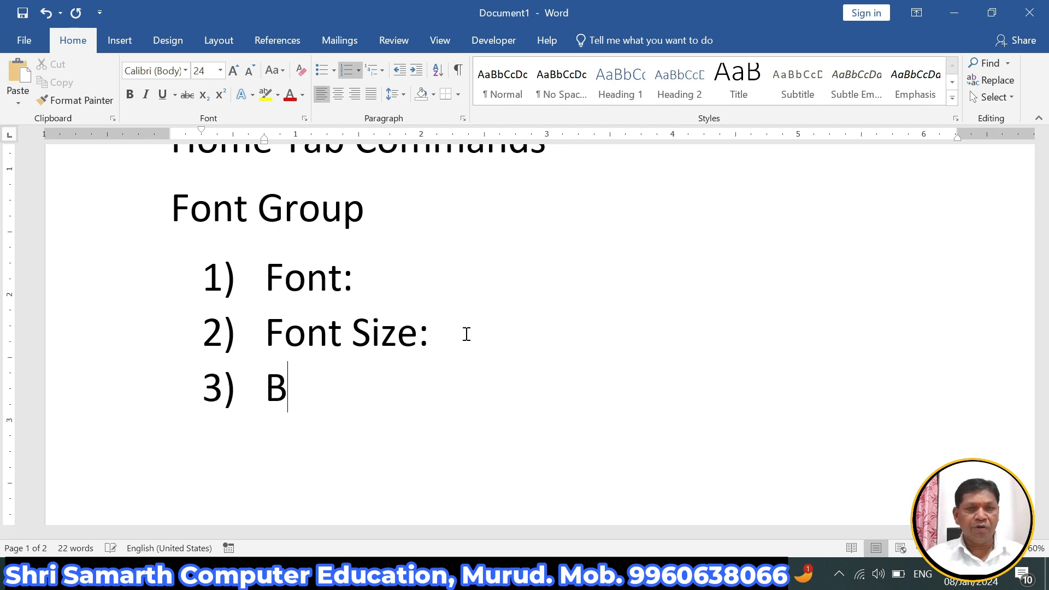
text(old:)
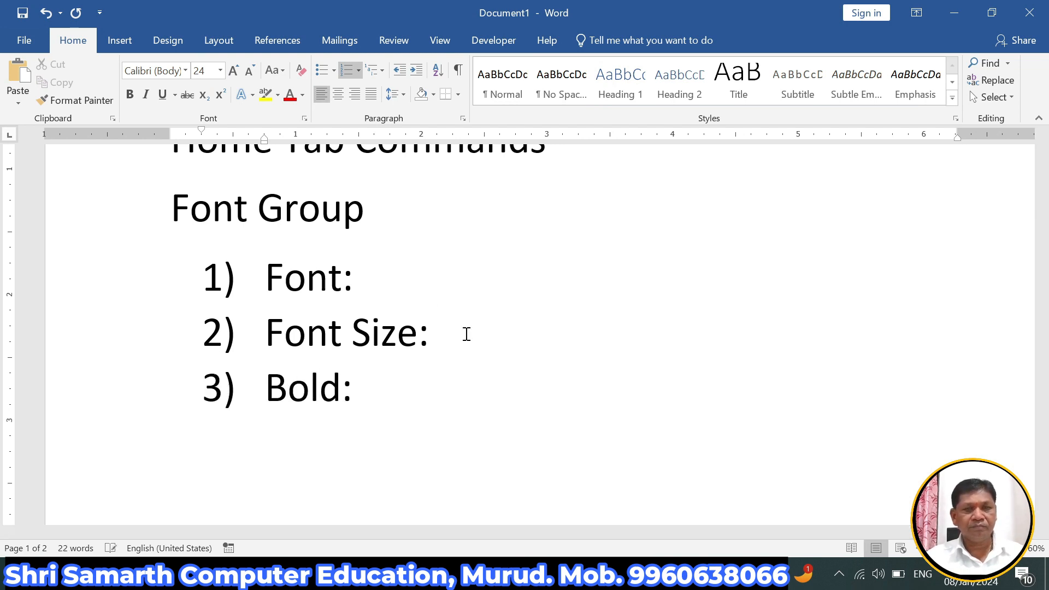
key(Return)
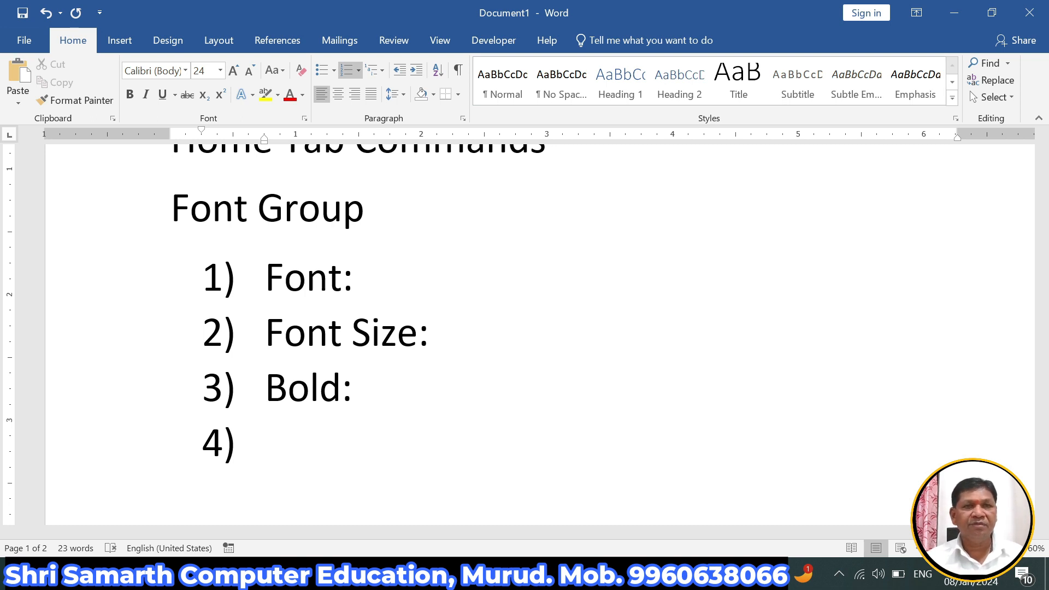
Step: Make the word "Commands" in the "Home Tab Commands" line bold
scroll(359, 377, up, 3)
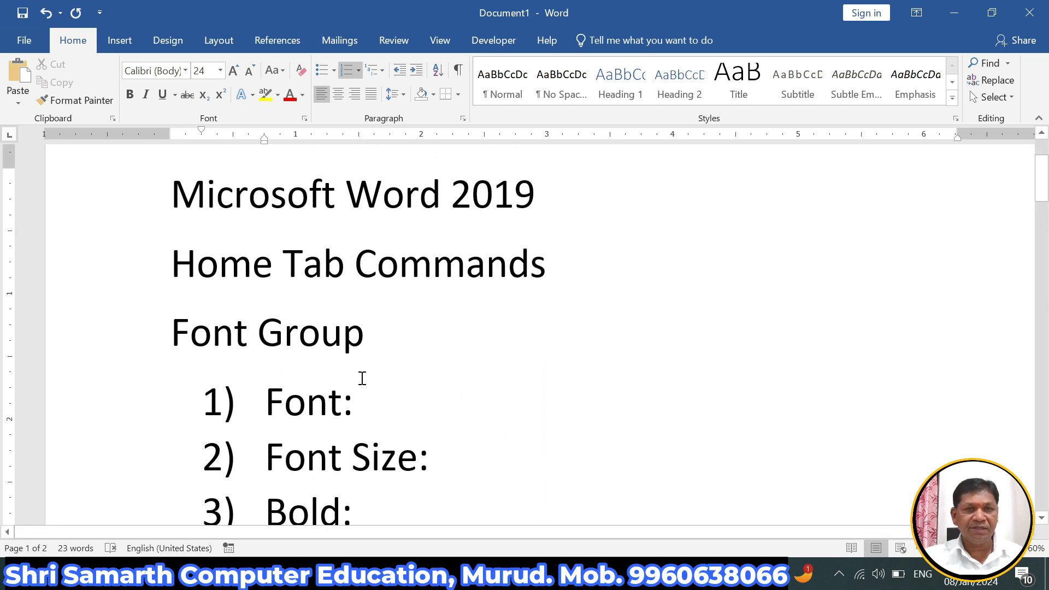
click(366, 266)
drag(366, 267, 549, 282)
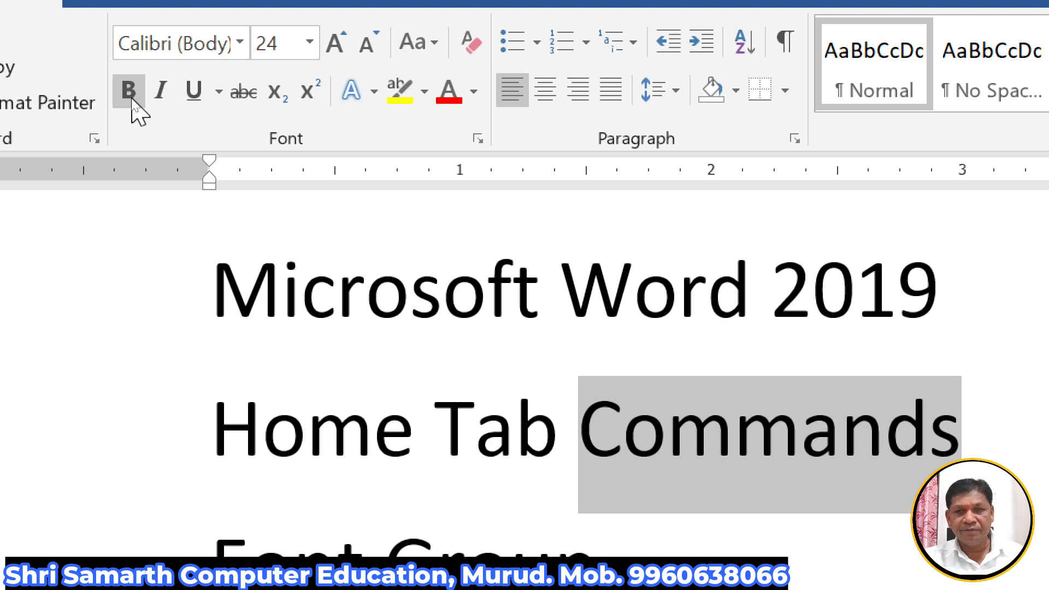
click(131, 97)
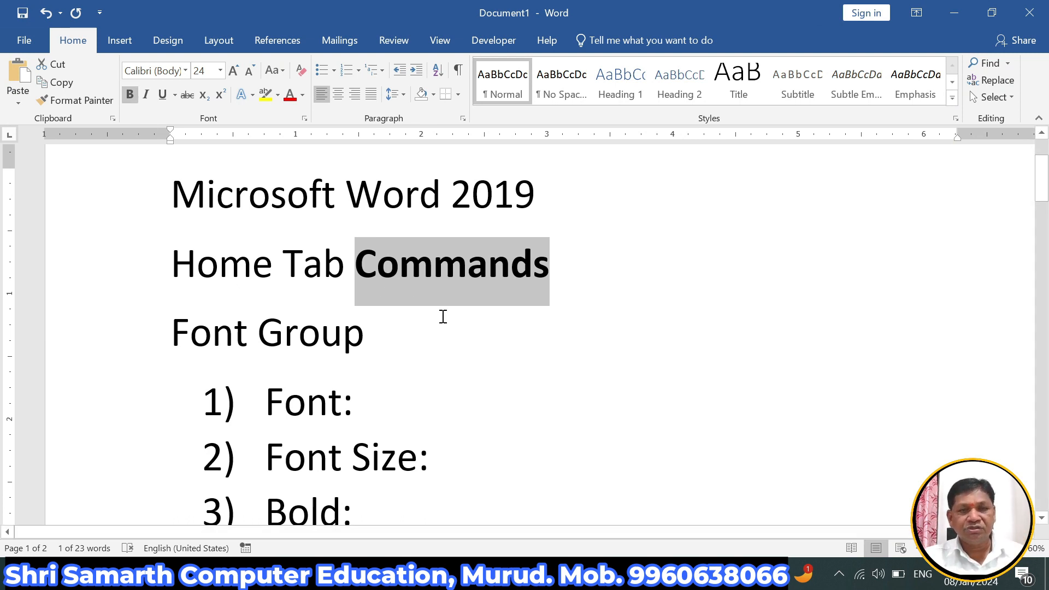
Step: Enter "Italic:" as the fourth item of the numbered list
scroll(443, 317, down, 1)
click(375, 442)
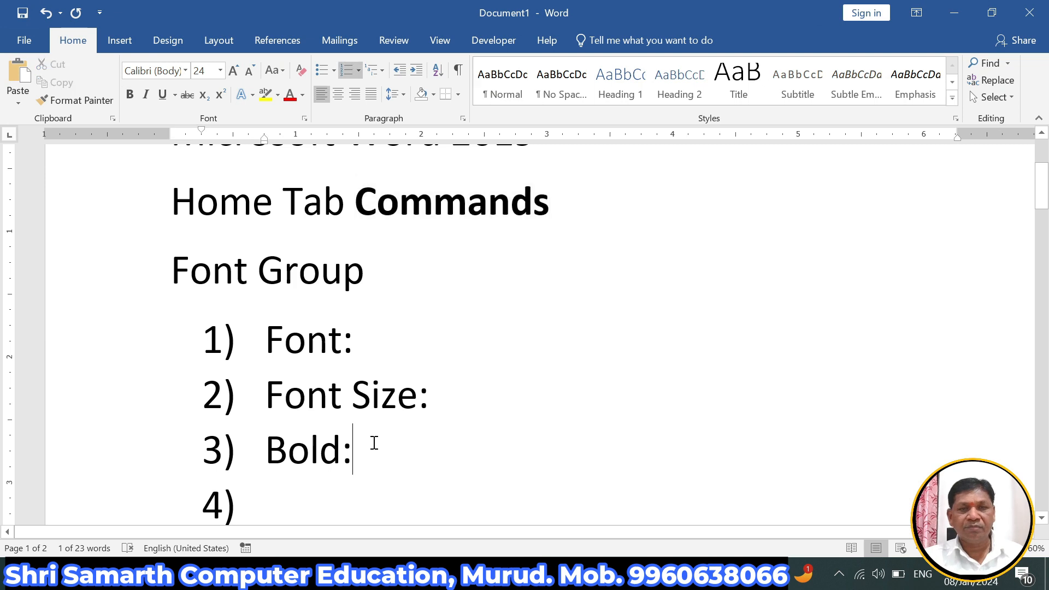
key(Down)
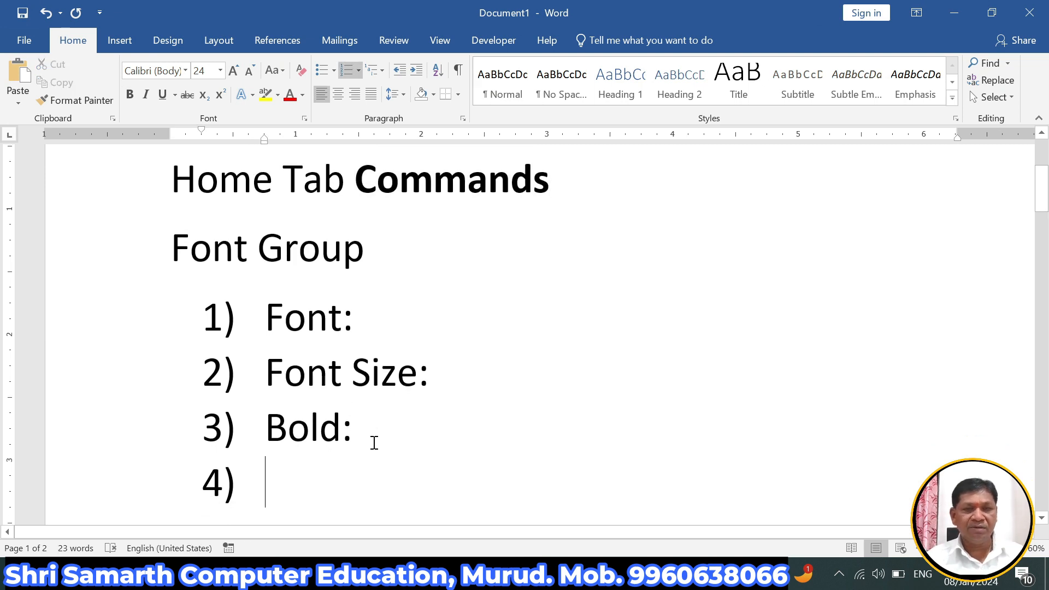
text(Italic:)
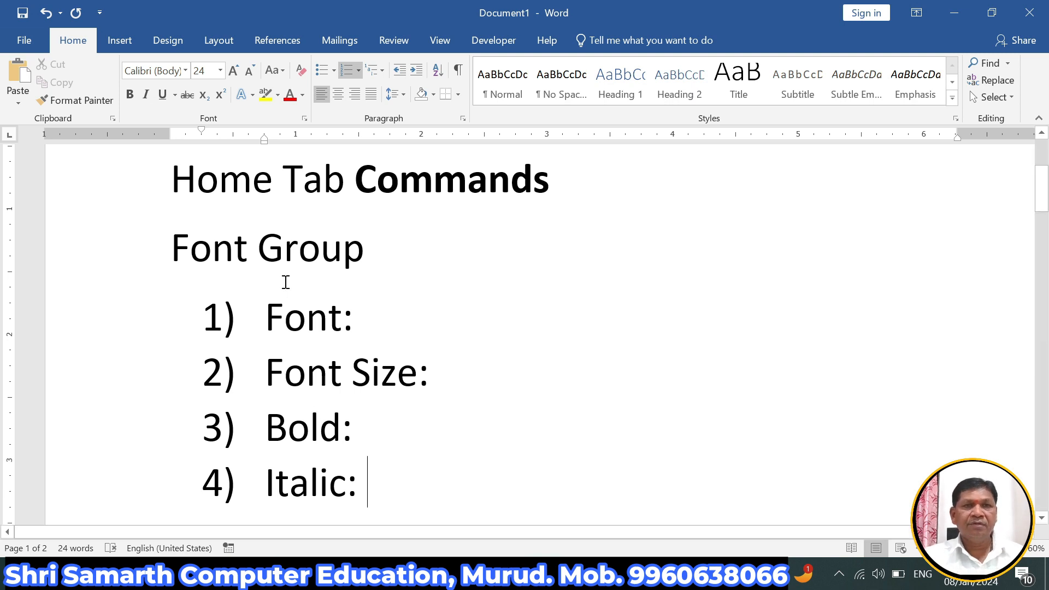
Step: Italicize the word "Home" in the "Home Tab Commands" line
drag(175, 180, 269, 197)
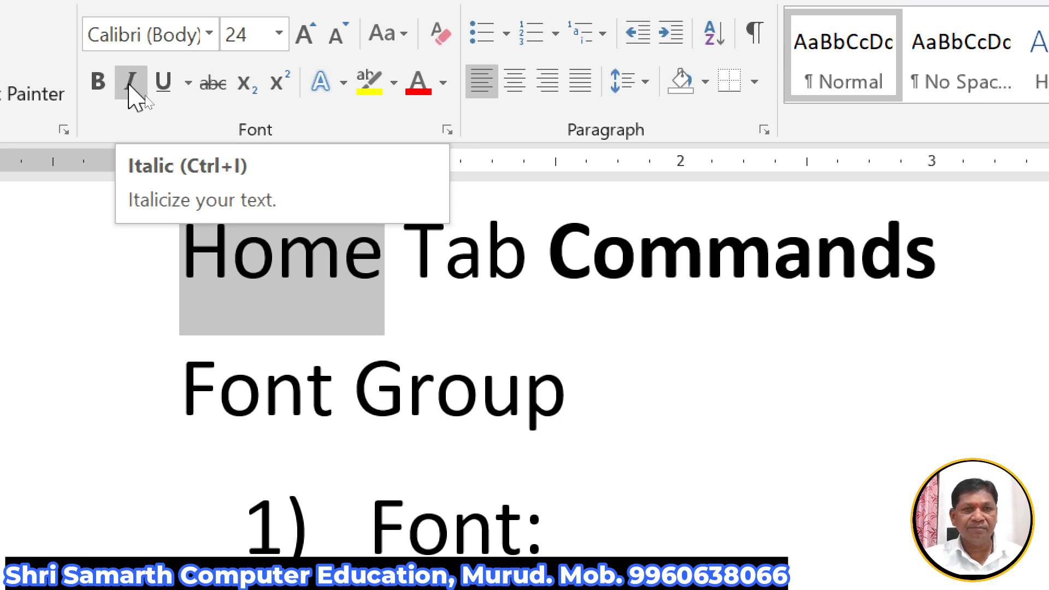
click(130, 86)
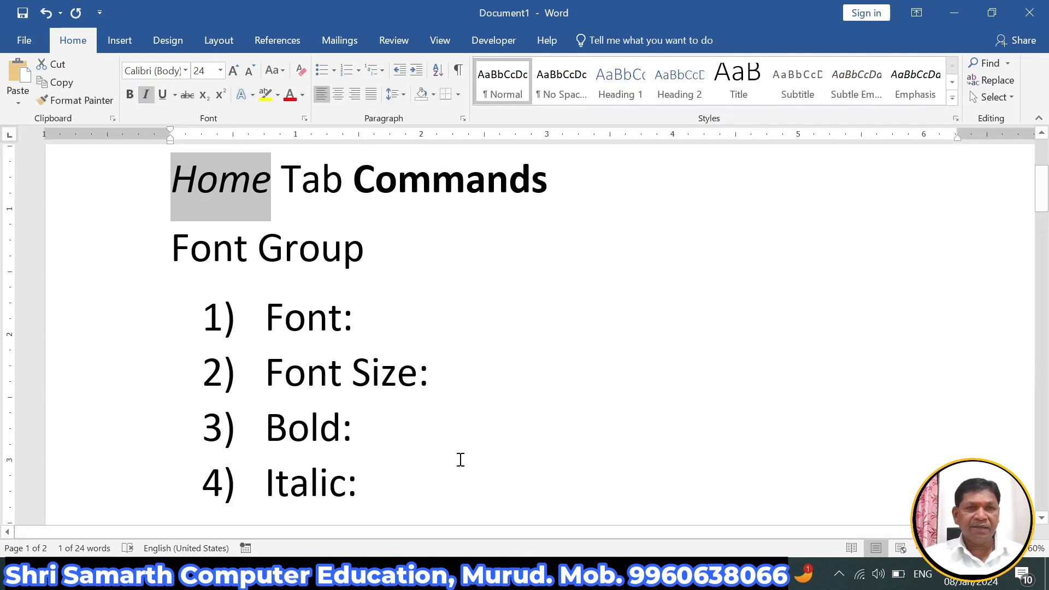
Step: Add "Underline:" as the fifth item of the numbered list, below "Italic:"
click(413, 487)
key(Return)
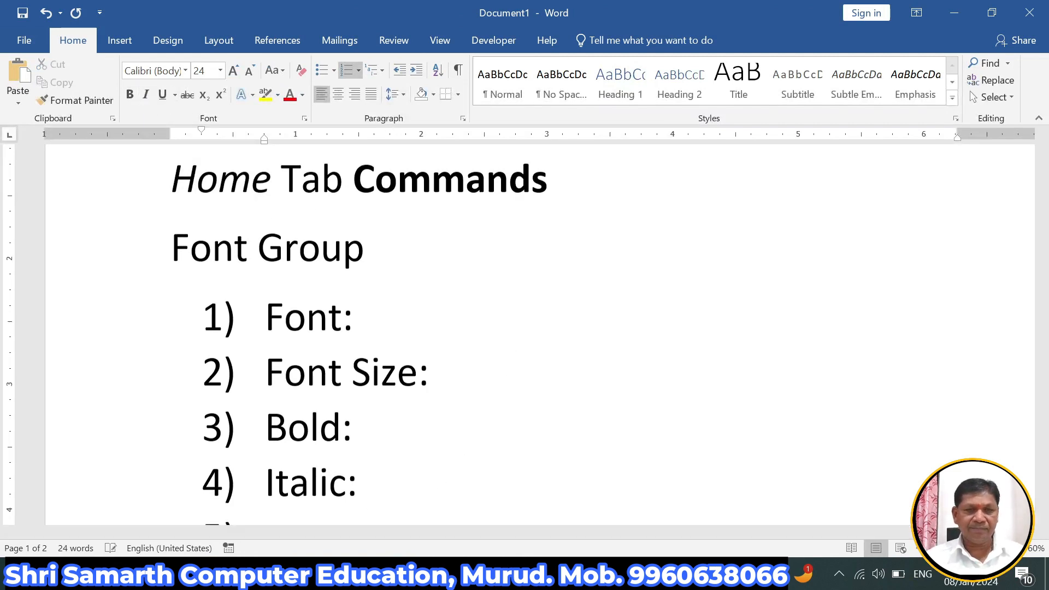
text(Underlin)
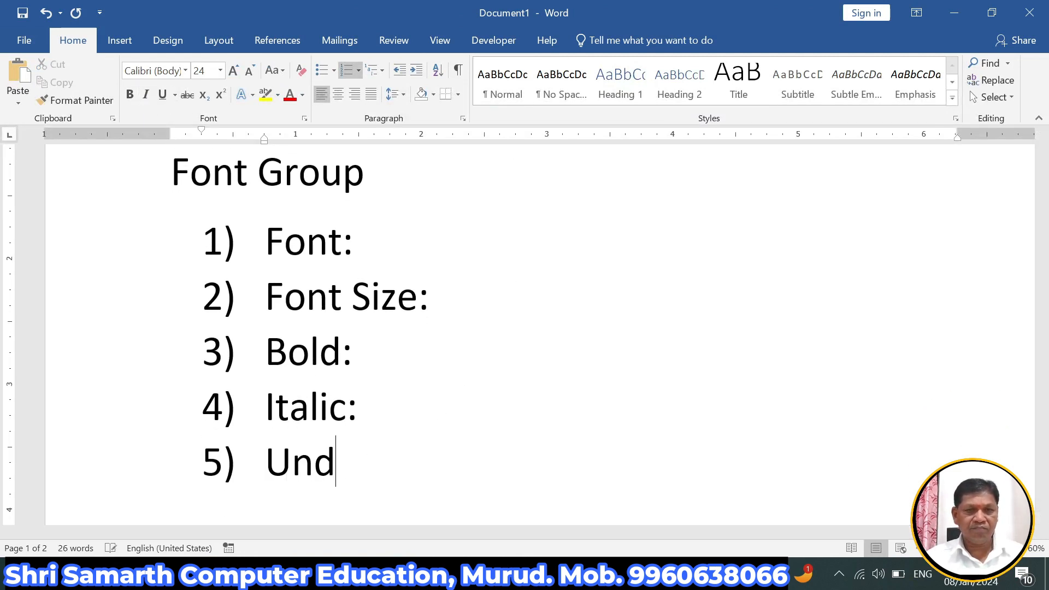
text(e:)
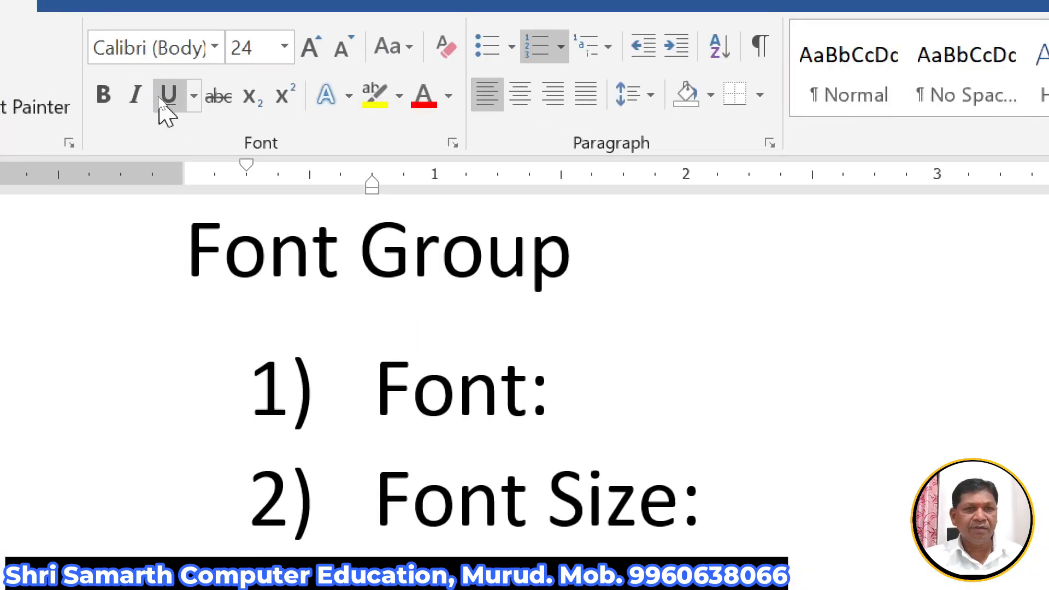
Step: Select the "Font Group" line and apply the dot-dash underline style to it
click(167, 98)
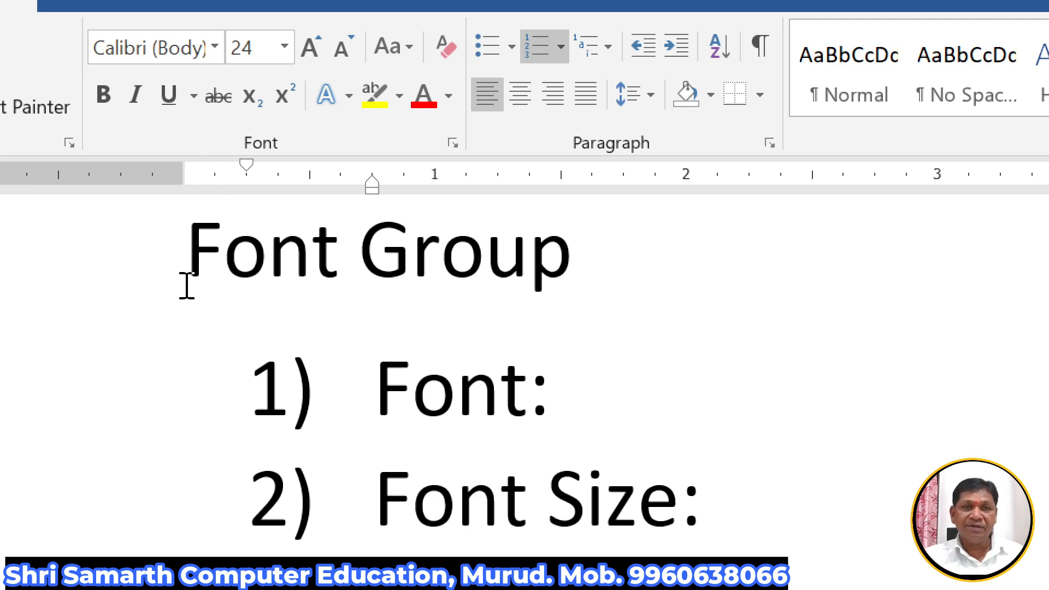
click(145, 273)
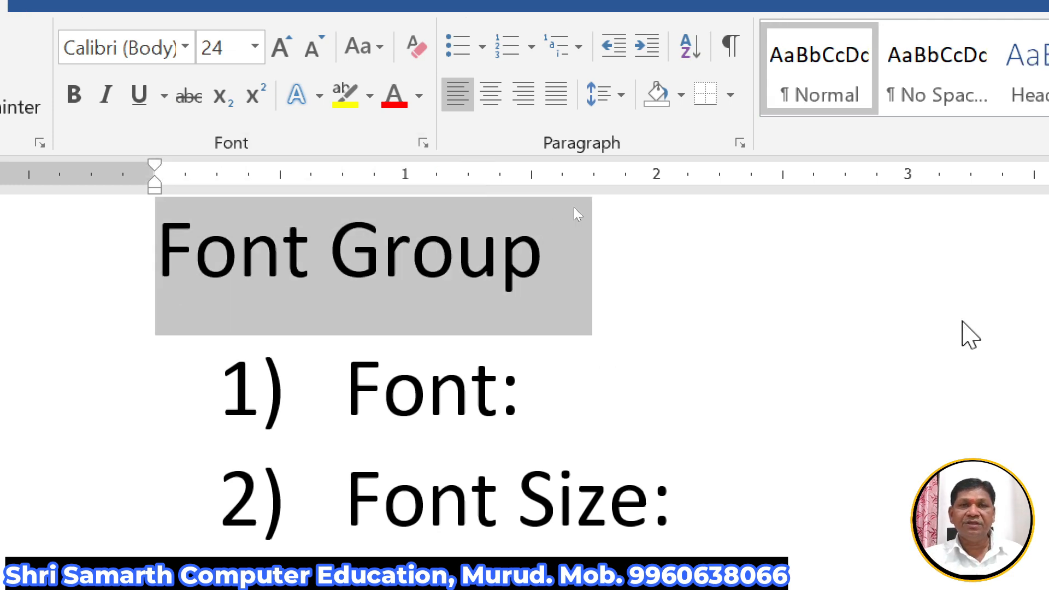
scroll(820, 363, up, 2)
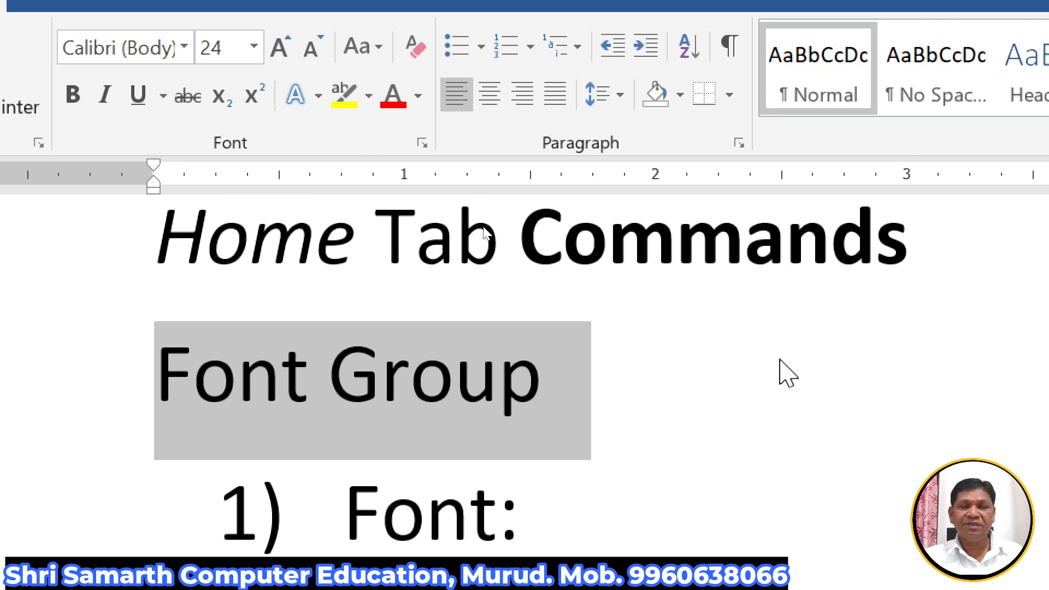
click(163, 96)
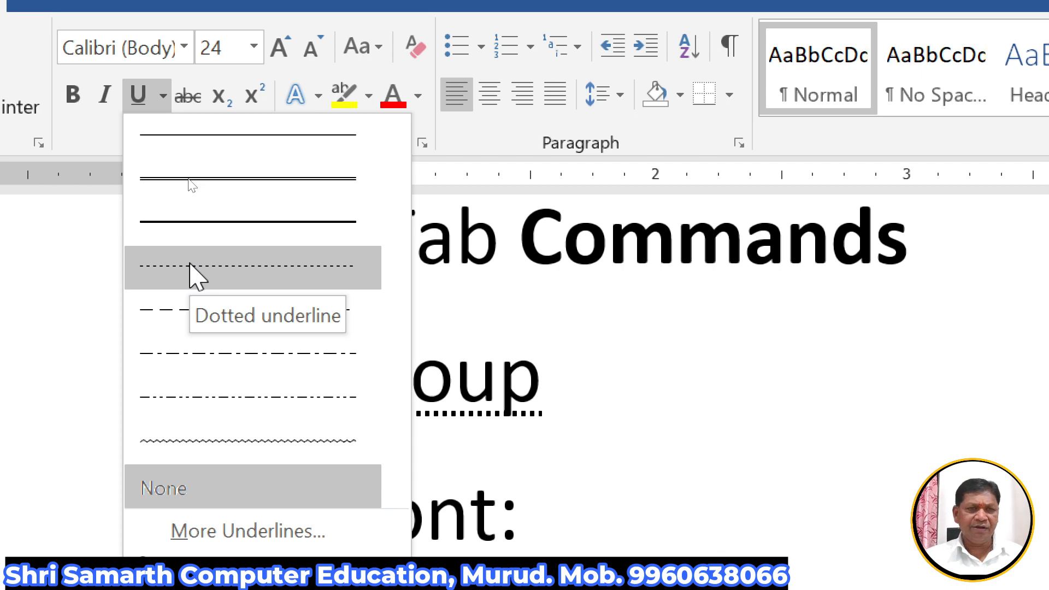
click(191, 358)
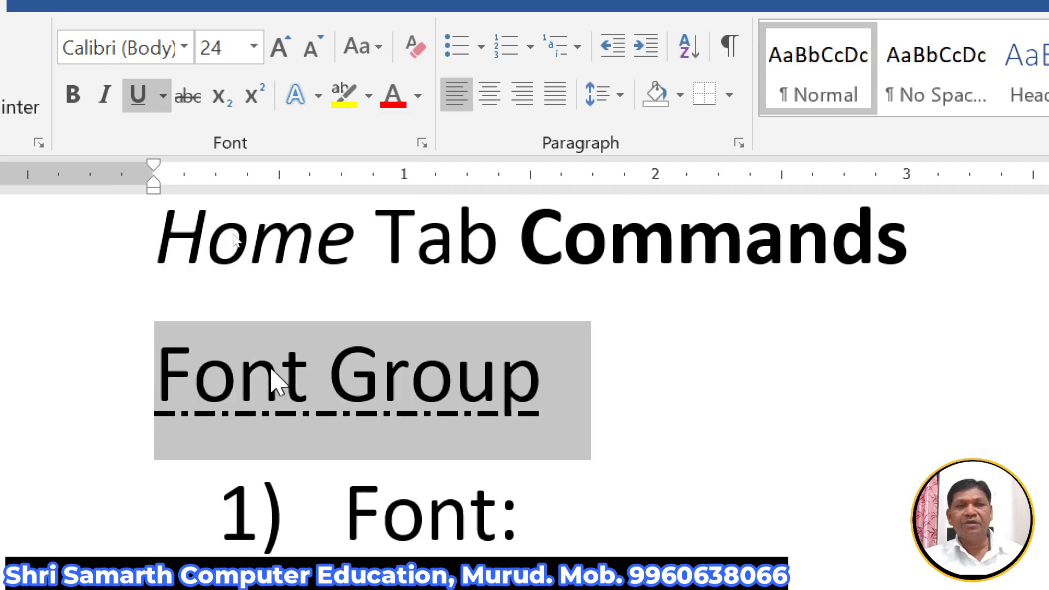
click(327, 398)
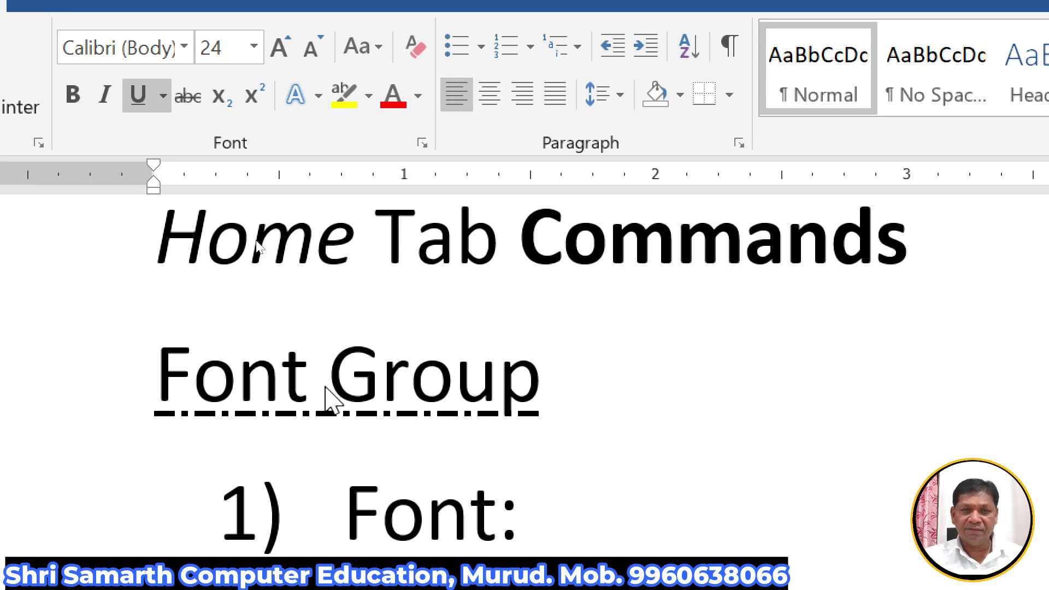
Step: Reselect the "Font Group" line and set its underline color to the orange theme color
double_click(159, 386)
drag(514, 407, 616, 393)
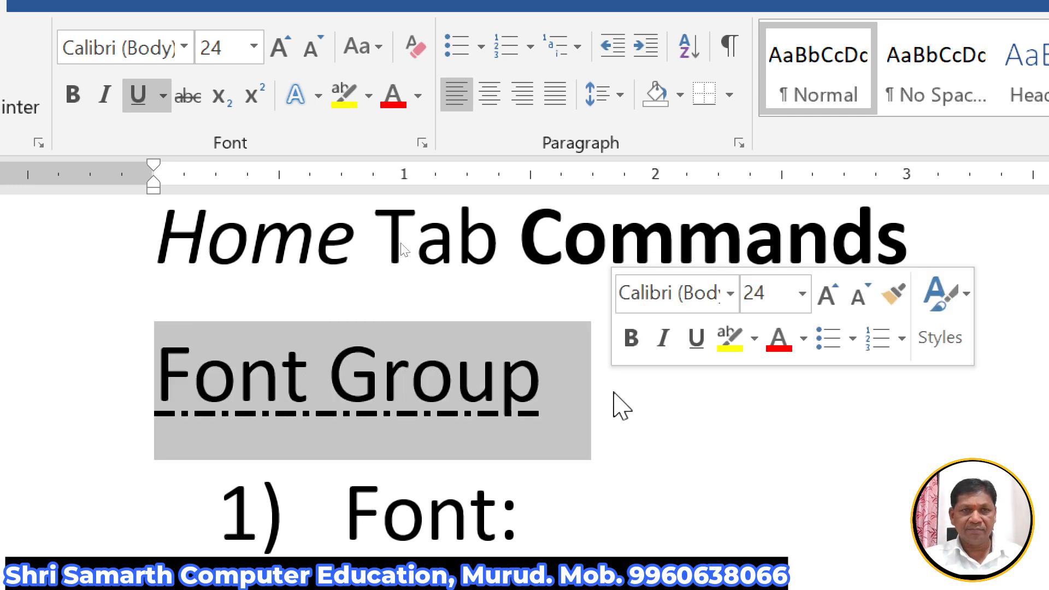
click(164, 96)
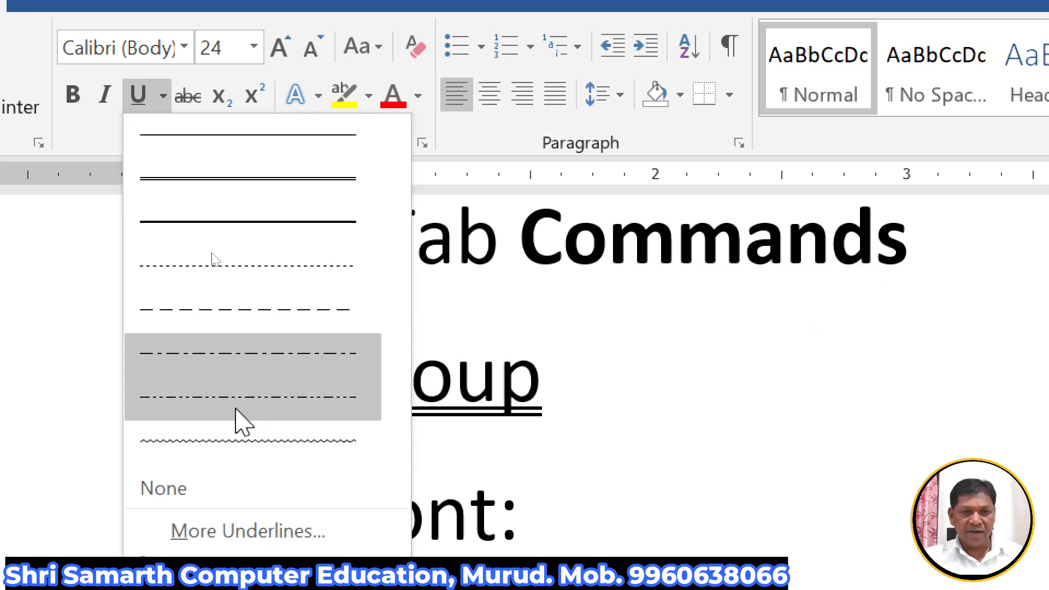
mouse_move(240, 566)
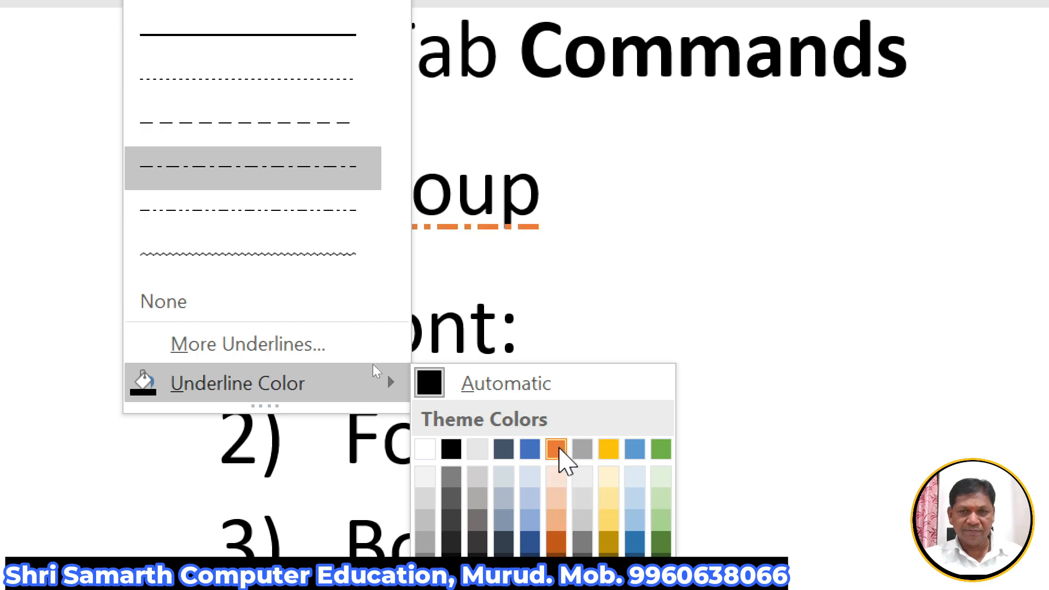
click(556, 449)
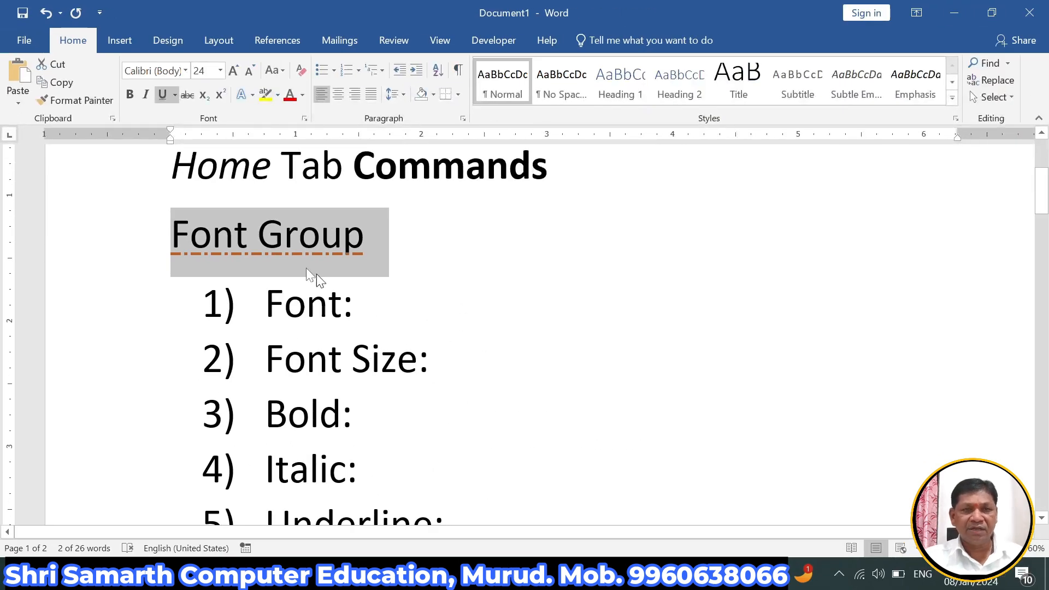
click(276, 250)
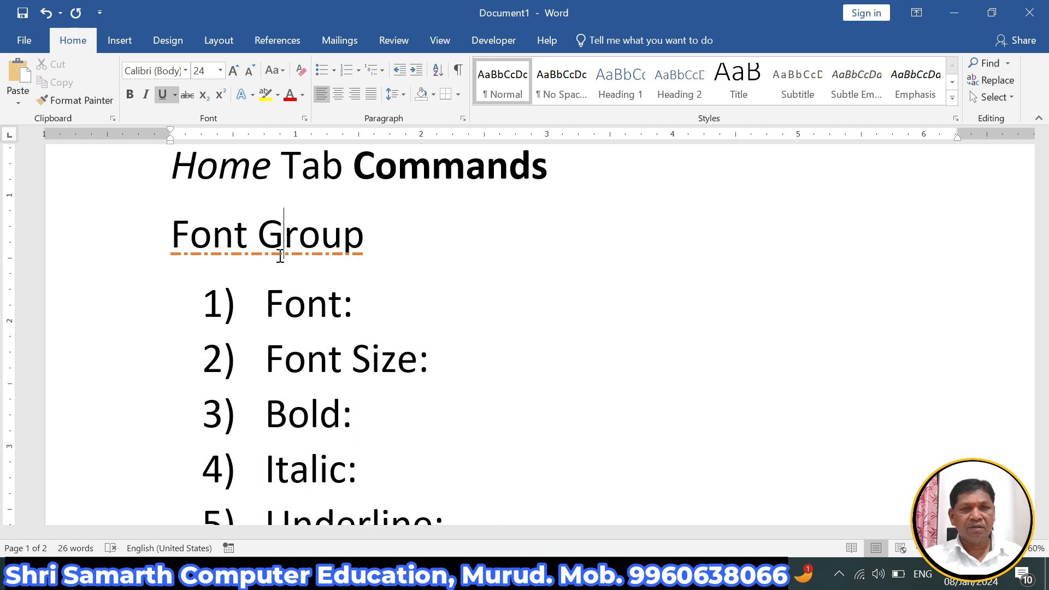
scroll(393, 377, down, 4)
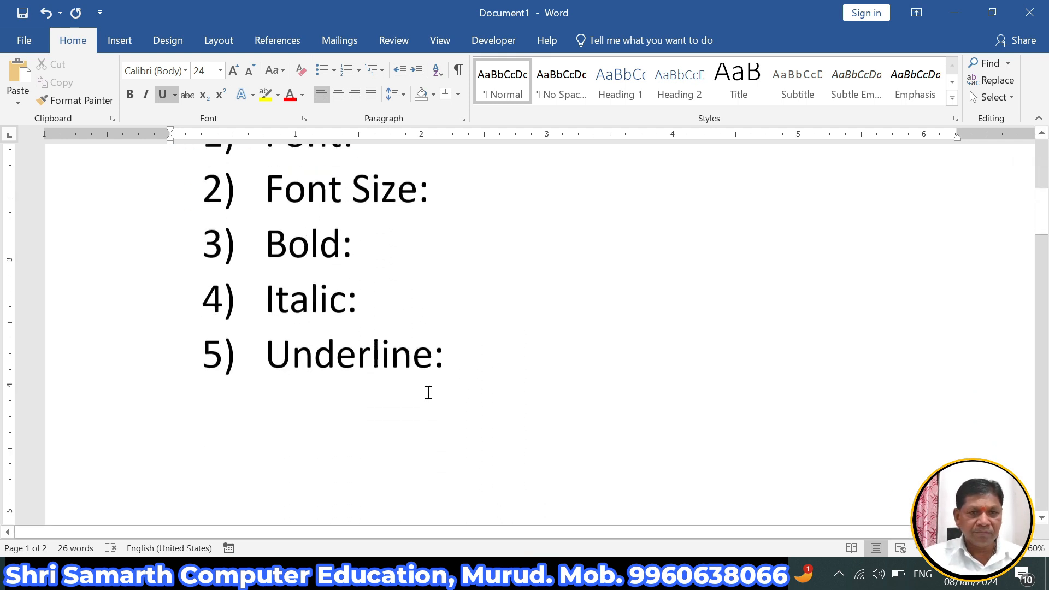
Step: Add "Strikethrough:" followed by a sample first name as the sixth item of the numbered list, below "Underline:"
click(454, 349)
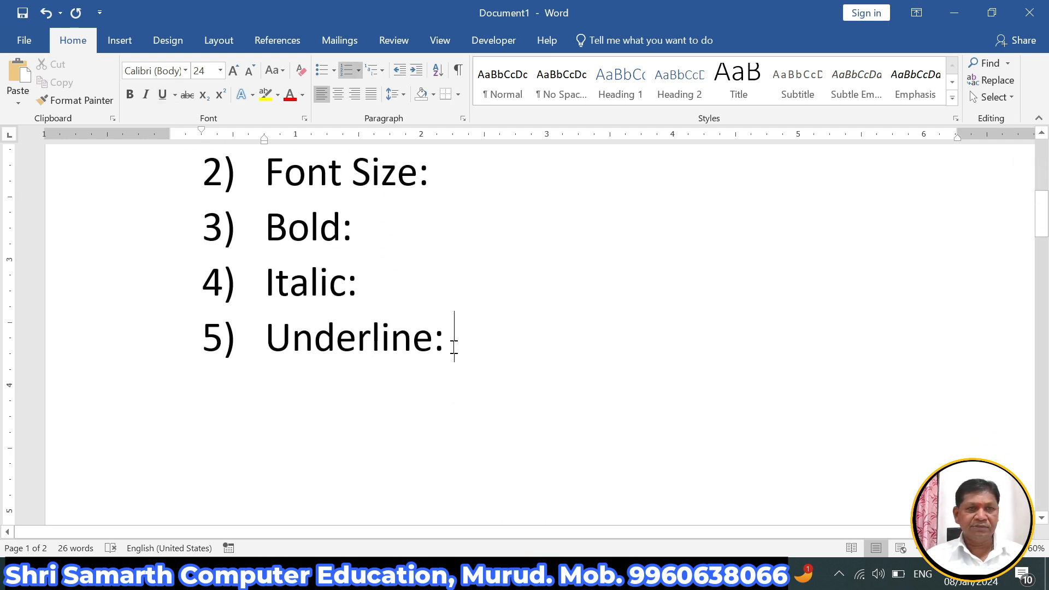
key(Return)
text(S)
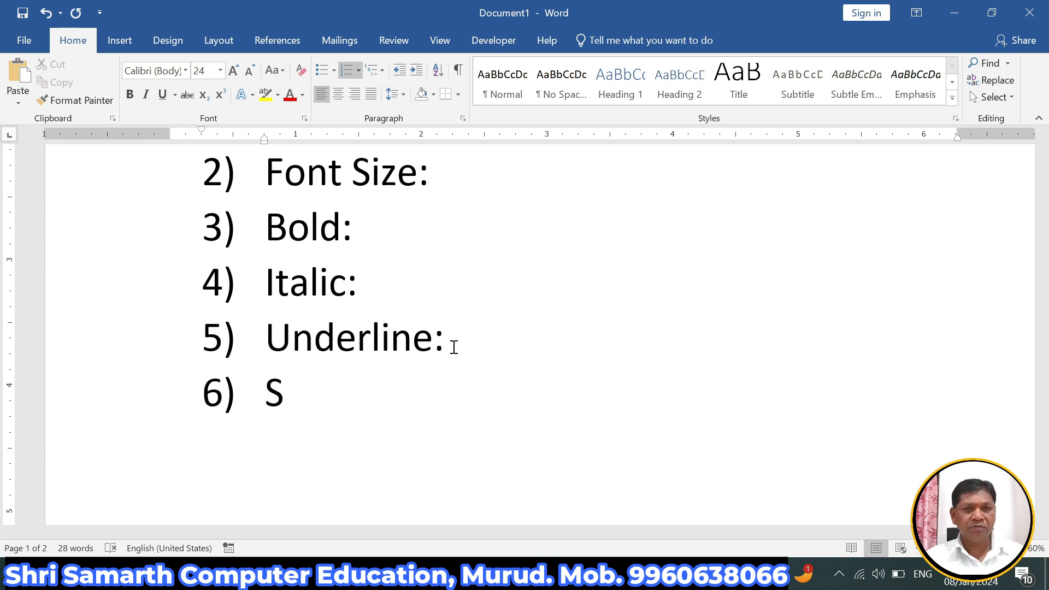
text(triketh)
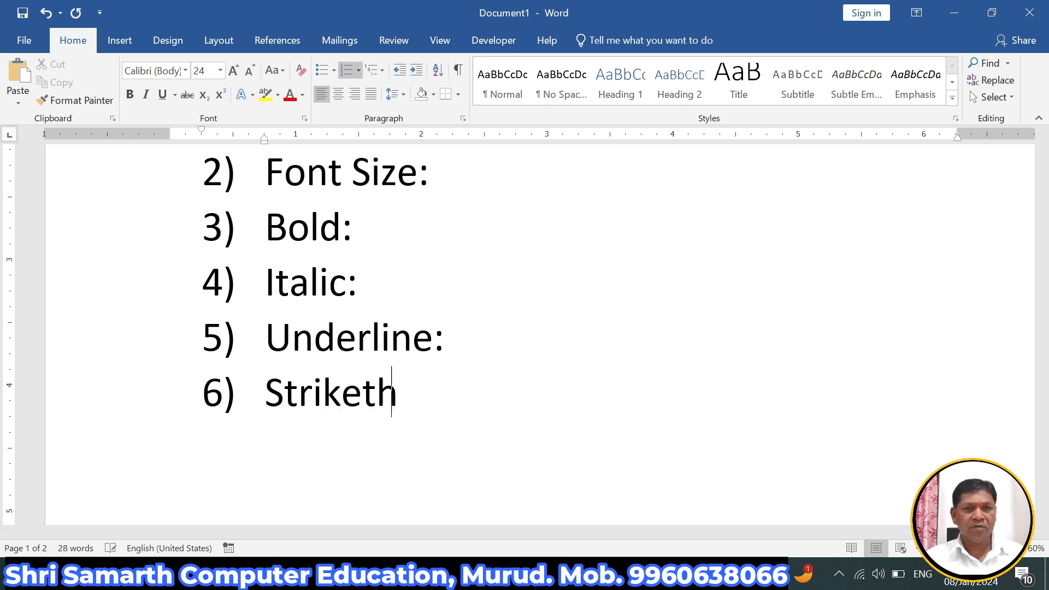
text(rough:)
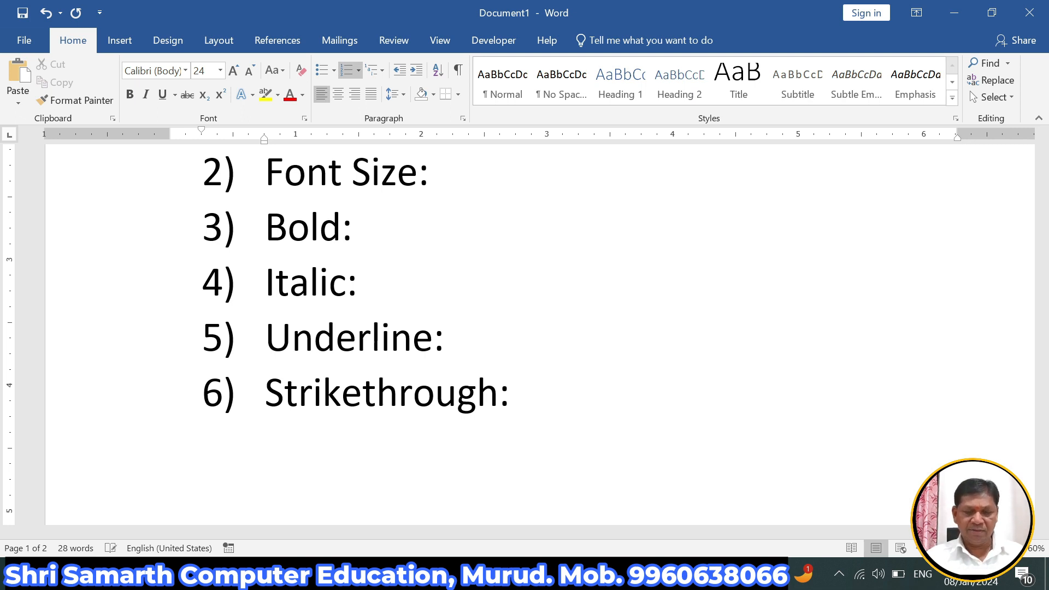
text( Tukaram)
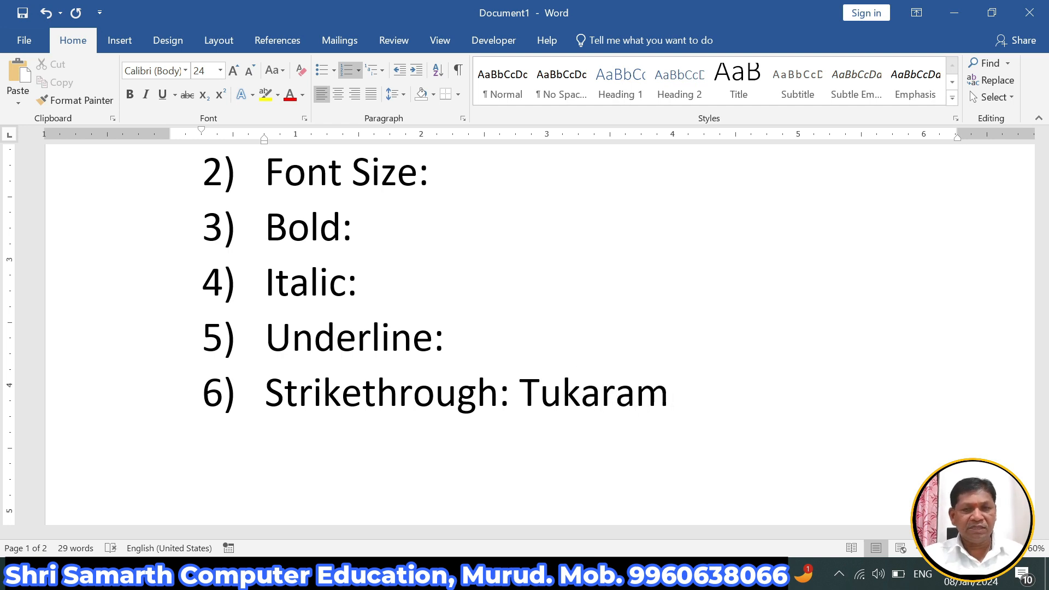
Step: Apply strikethrough to the sample name after "Strikethrough:" and deselect it
double_click(581, 403)
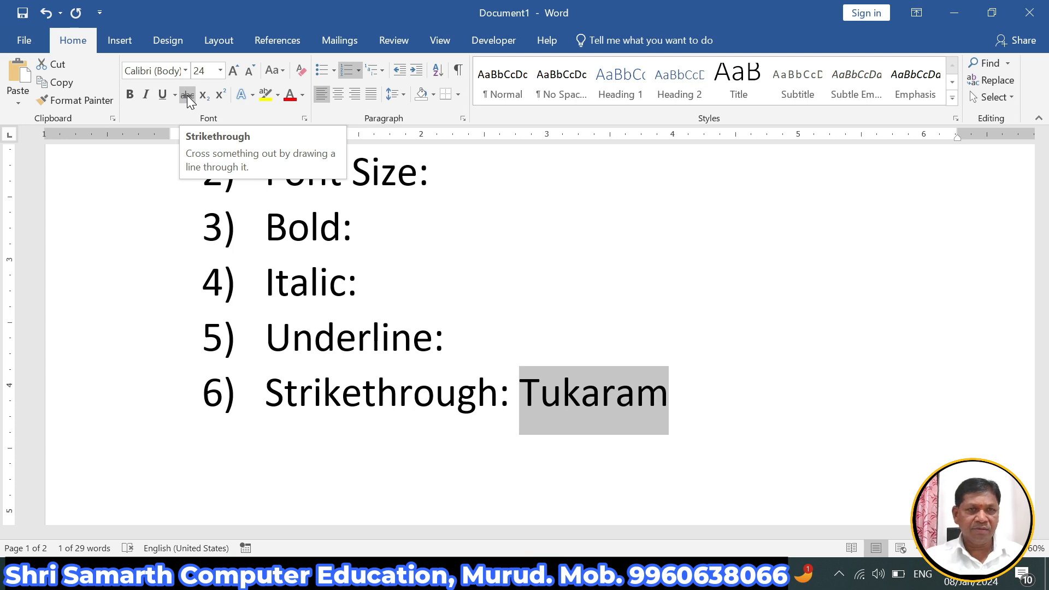
click(187, 96)
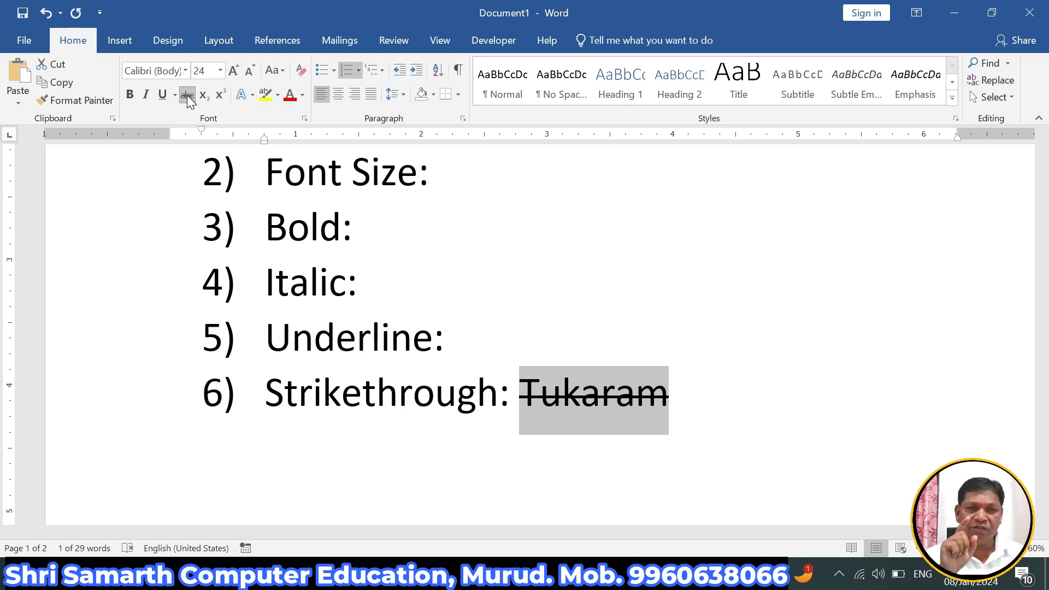
key(Down)
key(Down)
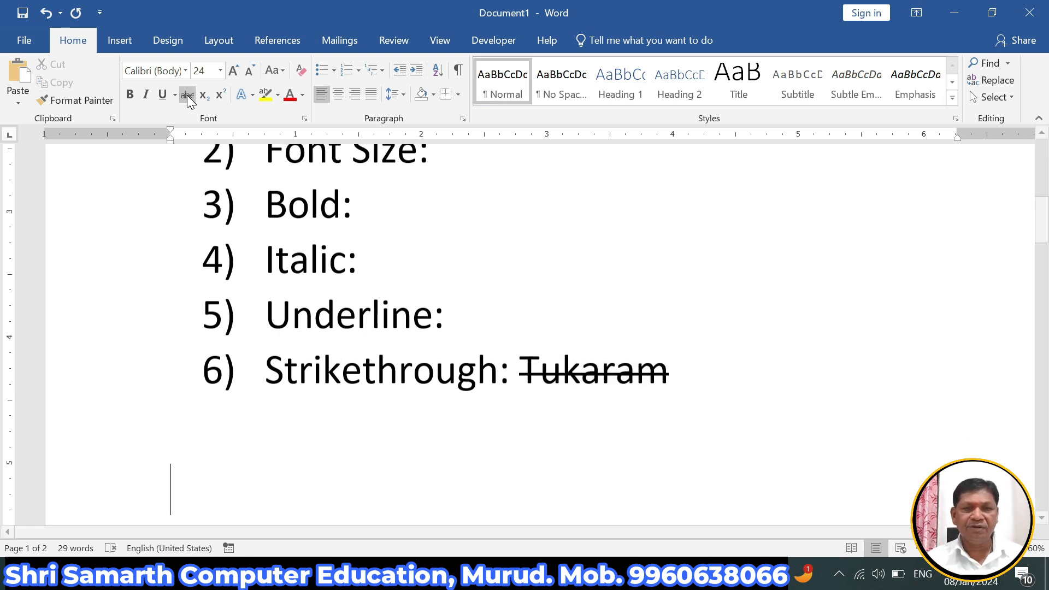
Step: Add "Sub Script : H2O" without strikethrough as the seventh item of the numbered list
key(Up)
key(Up)
click(187, 94)
key(Return)
text(Sub Script )
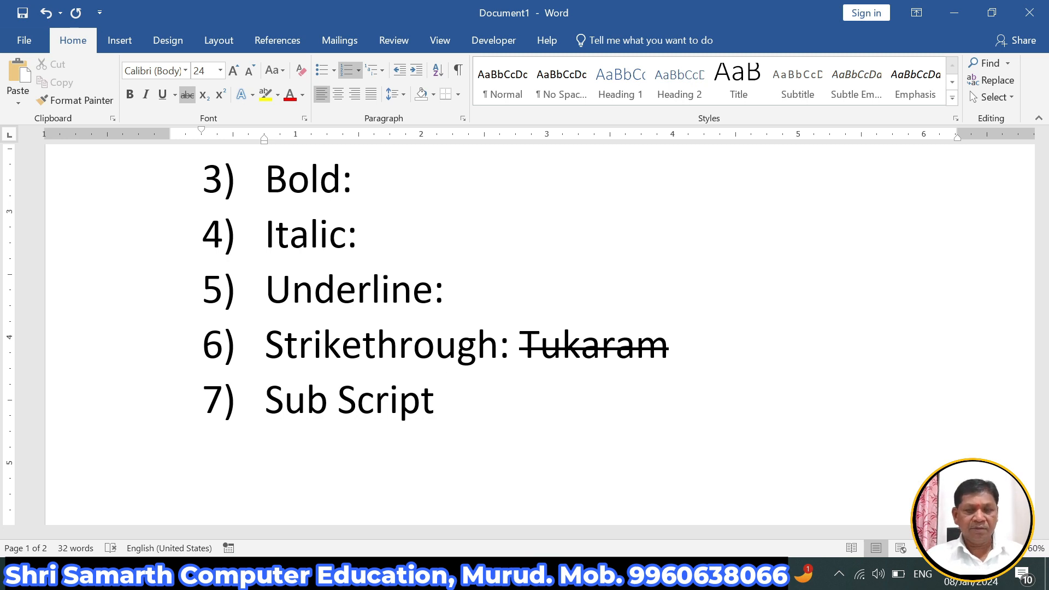
text(:)
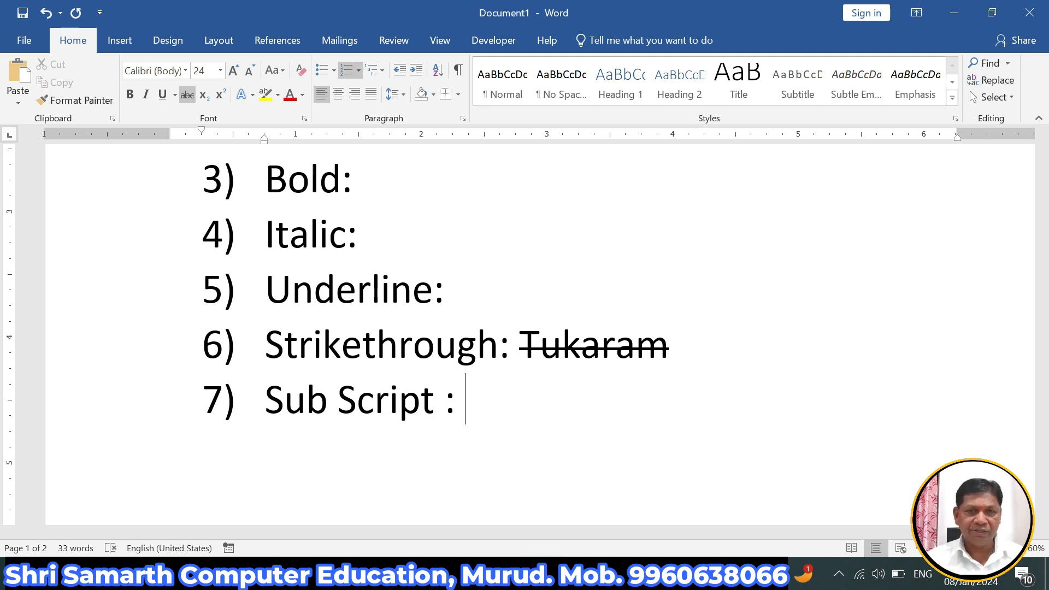
click(187, 94)
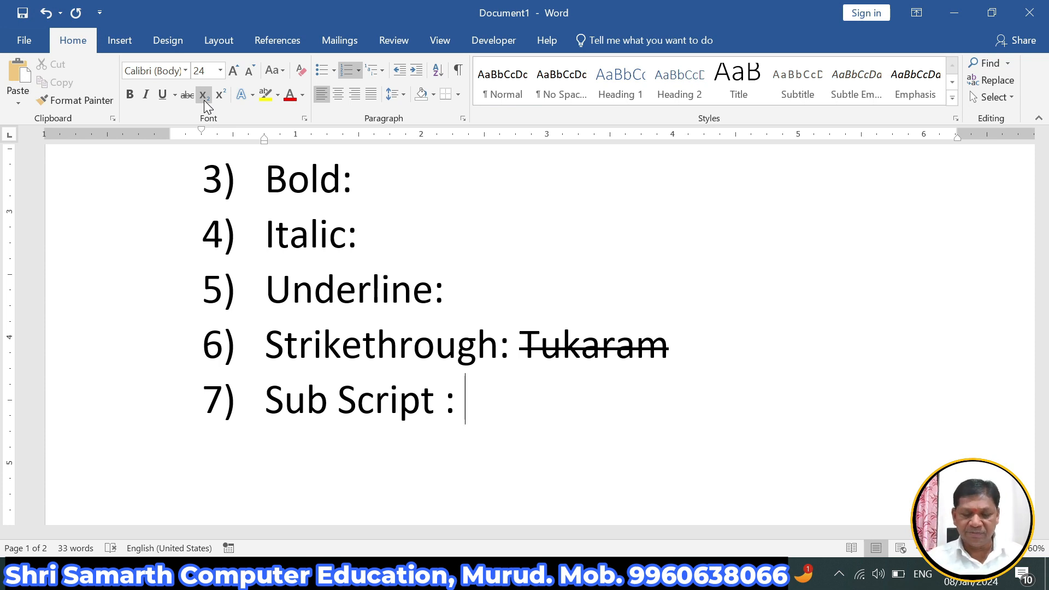
text(H)
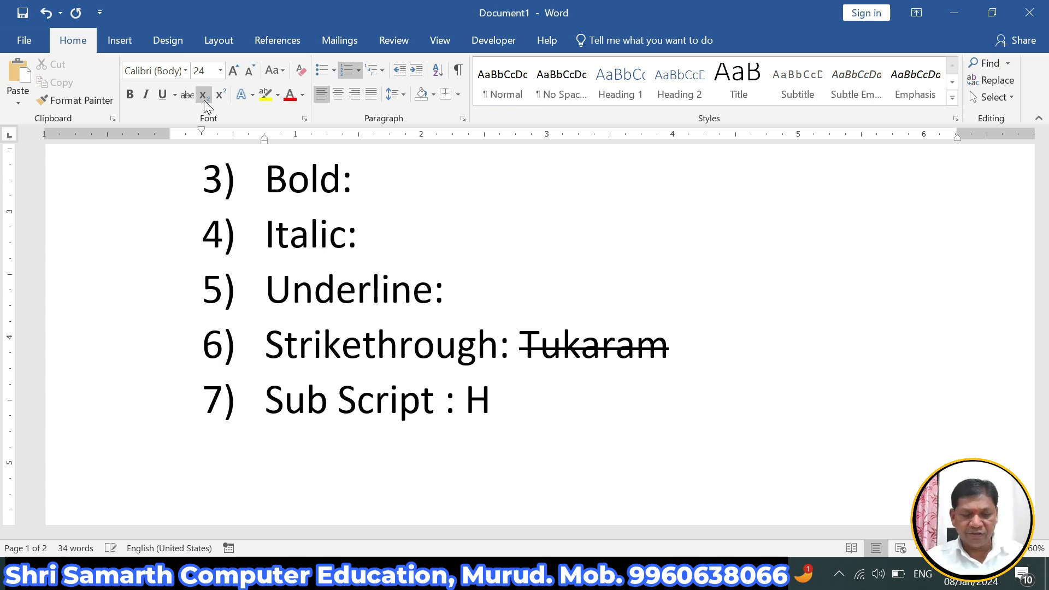
text(2O)
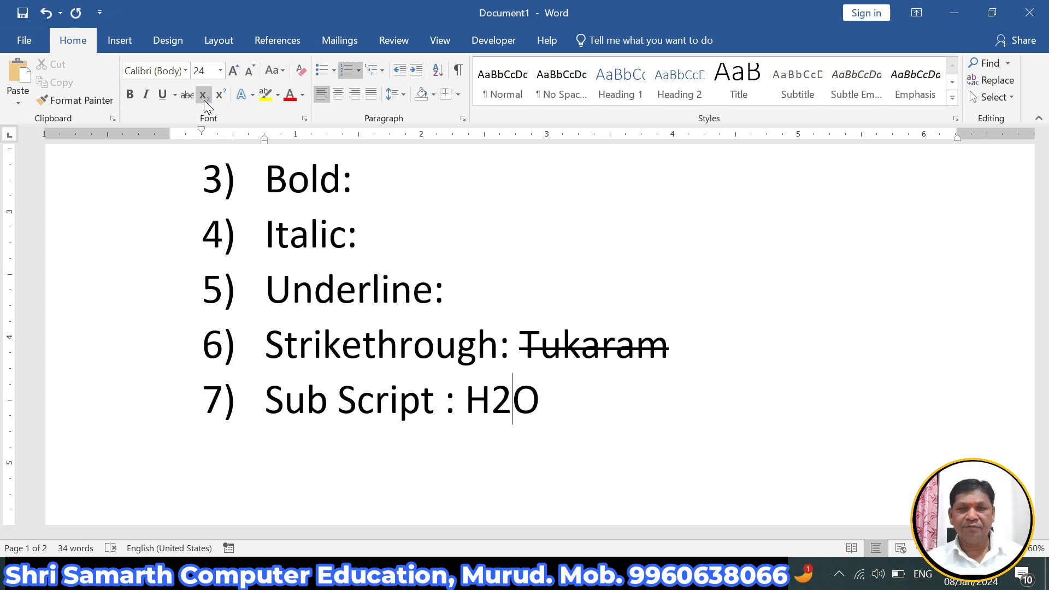
Step: Format the 2 in "H2O" as subscript and place the cursor at the end of that line
key(shift+Left)
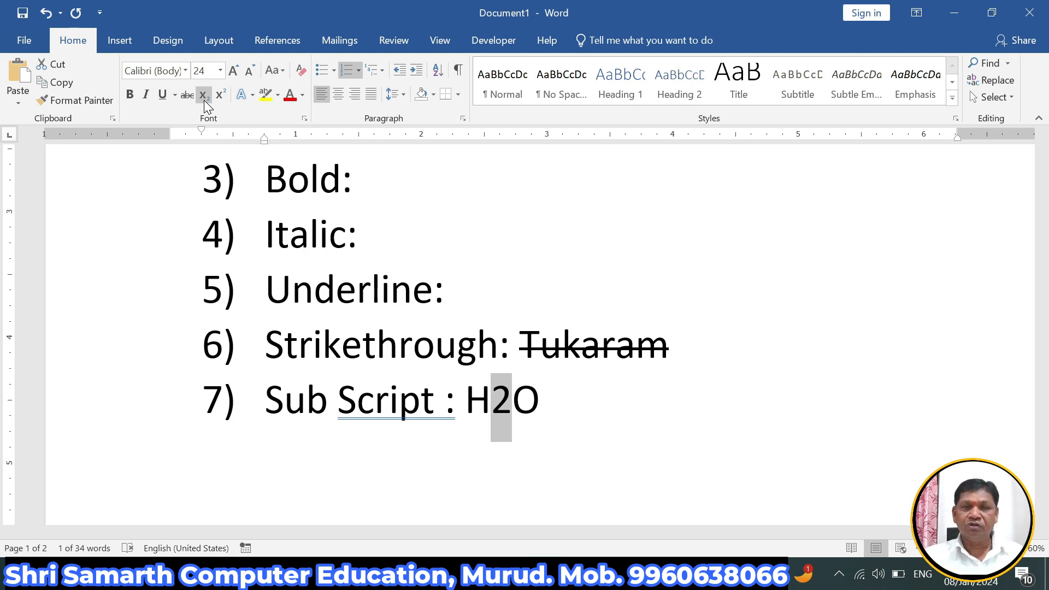
click(495, 393)
drag(491, 394, 504, 398)
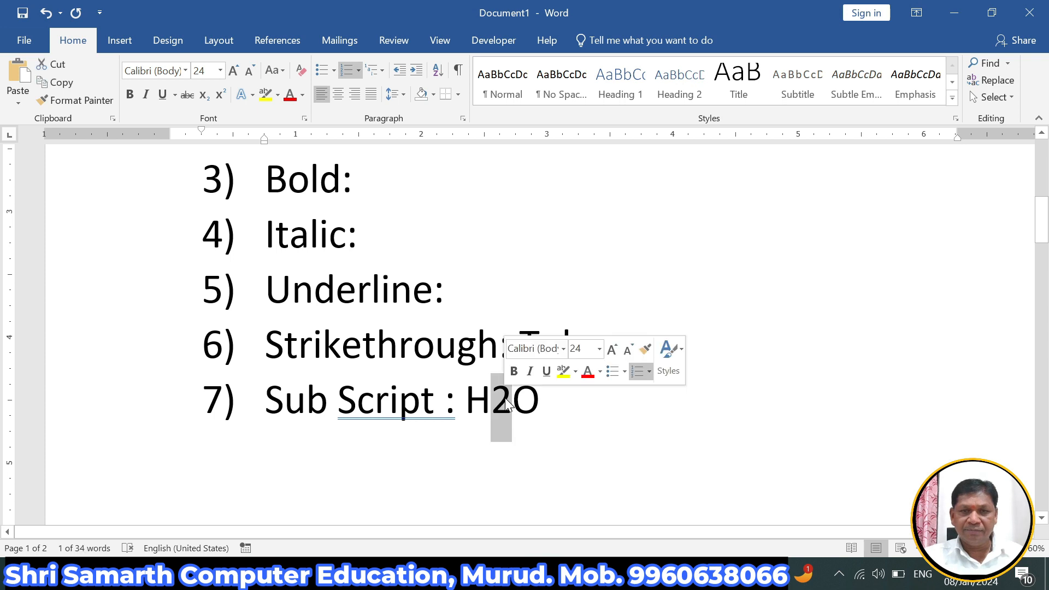
click(201, 99)
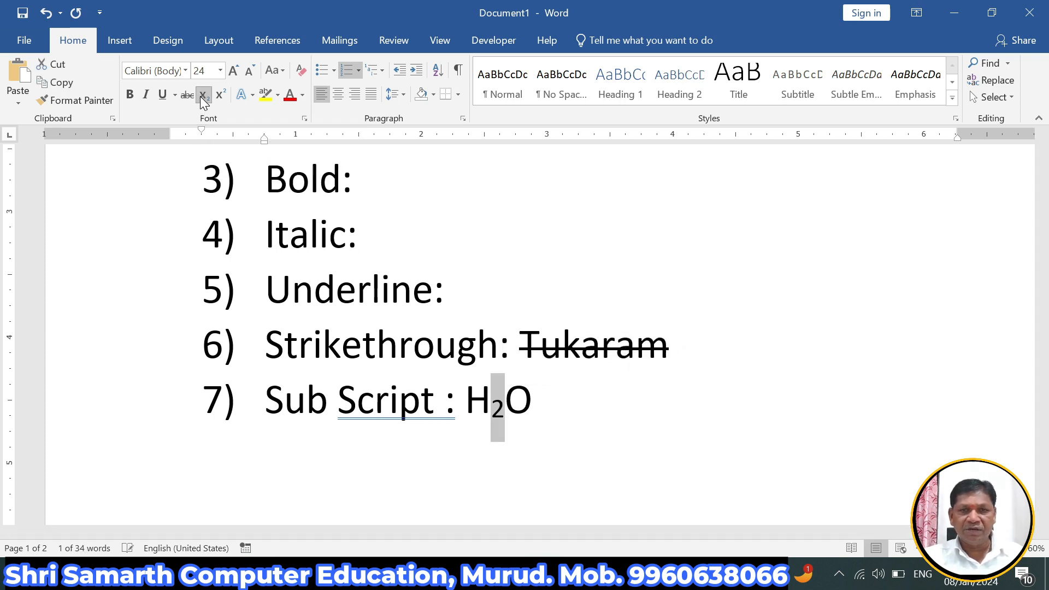
click(553, 402)
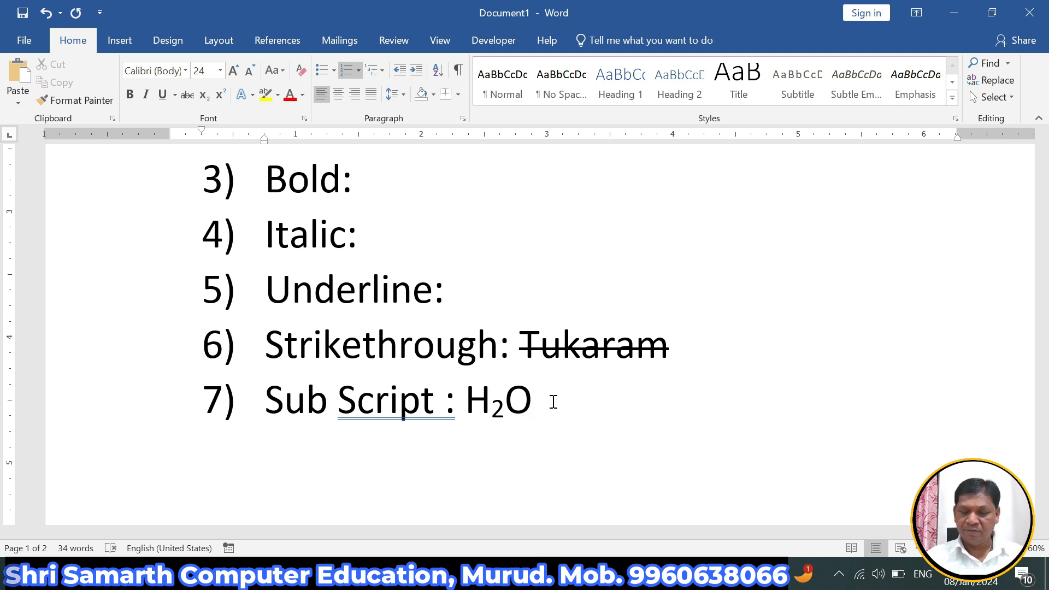
Step: Add "Super Script: 22+52=?" in normal text as the eighth item of the numbered list
key(Return)
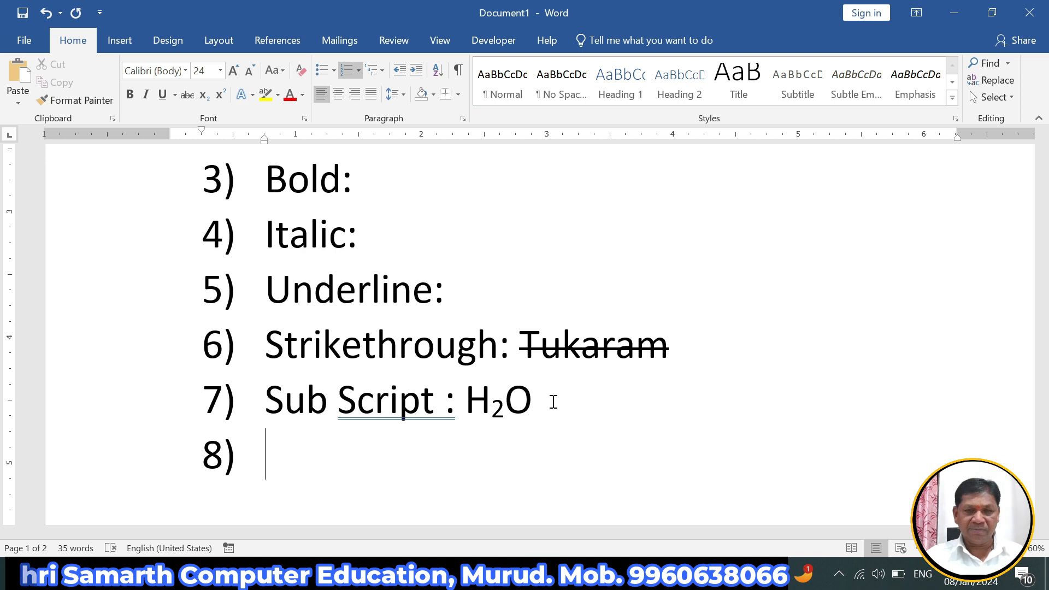
text(Super S)
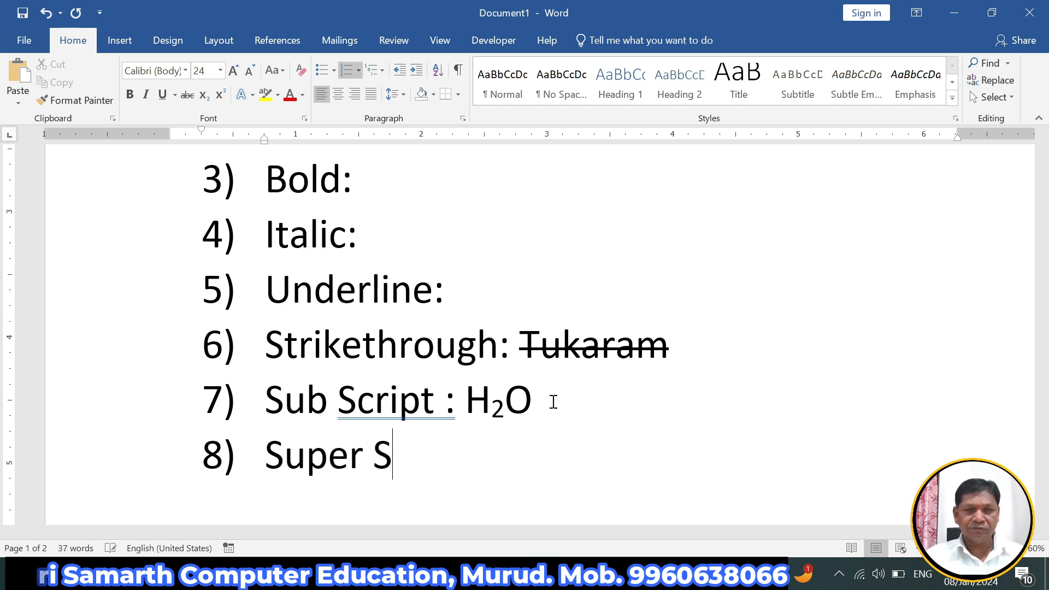
text(cript:)
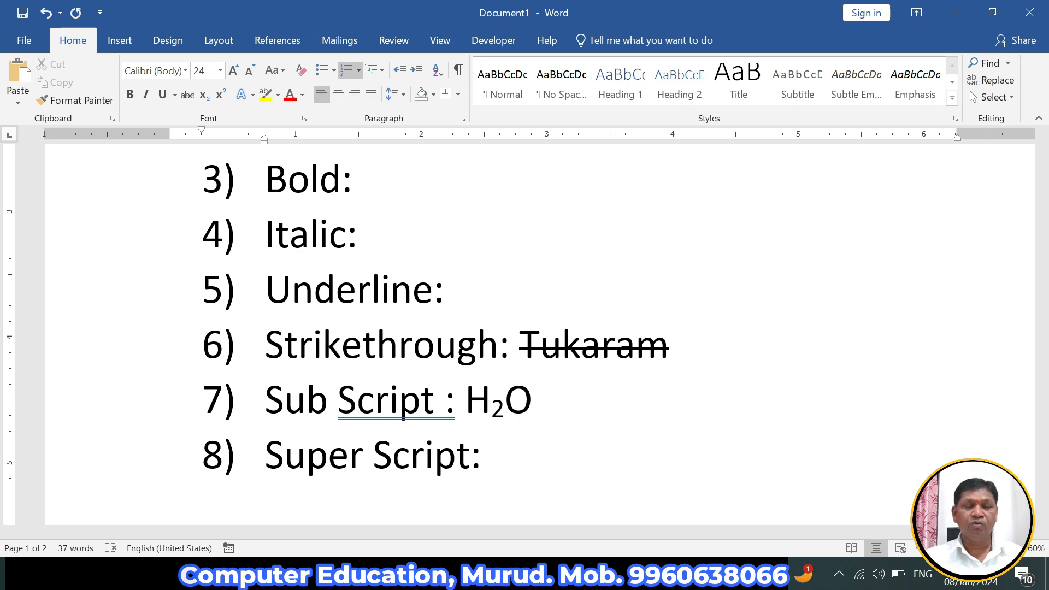
click(220, 99)
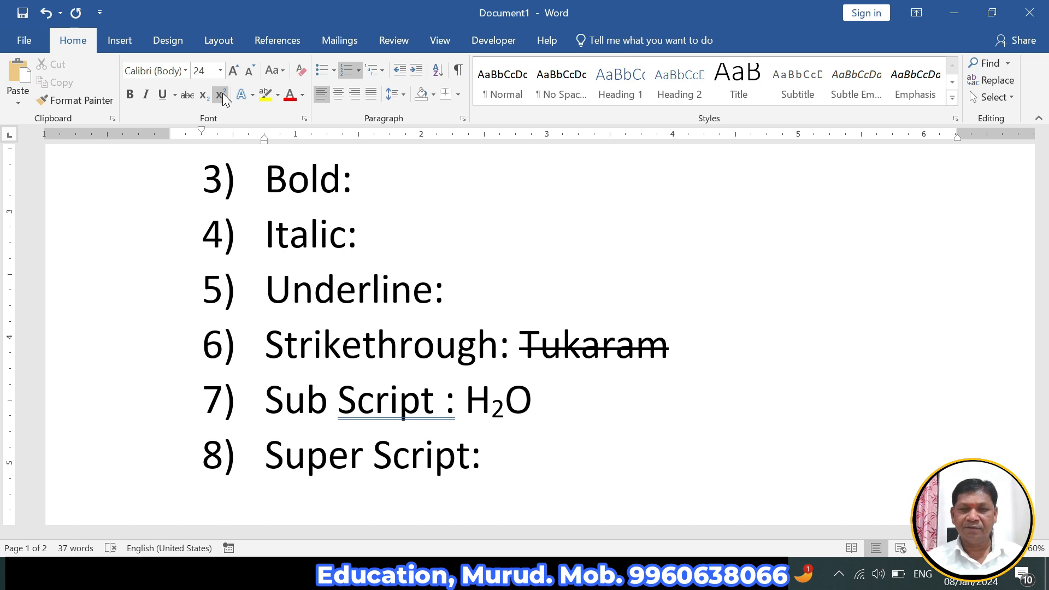
click(220, 96)
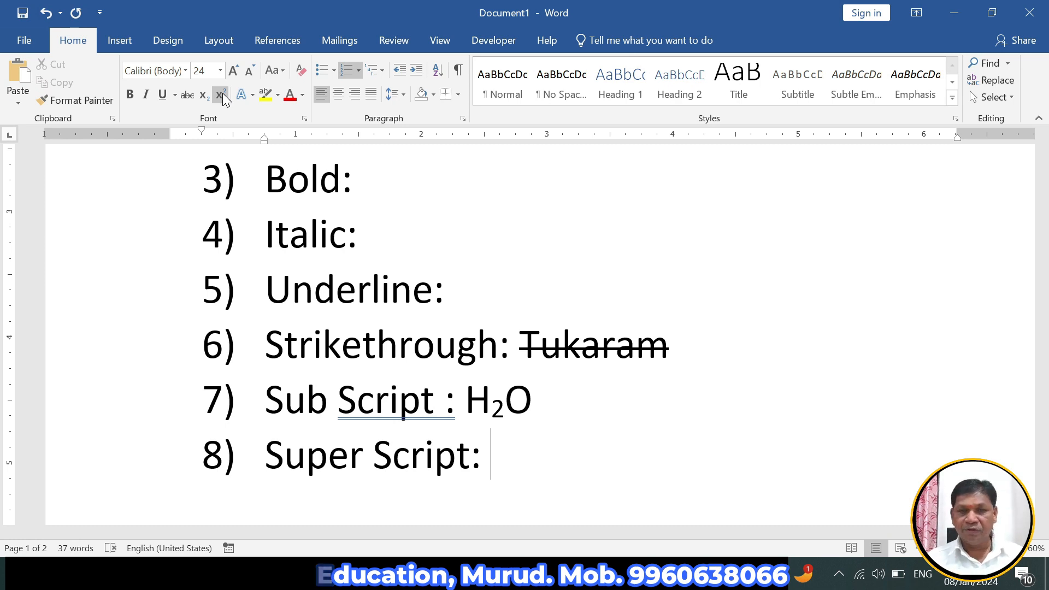
text(22+)
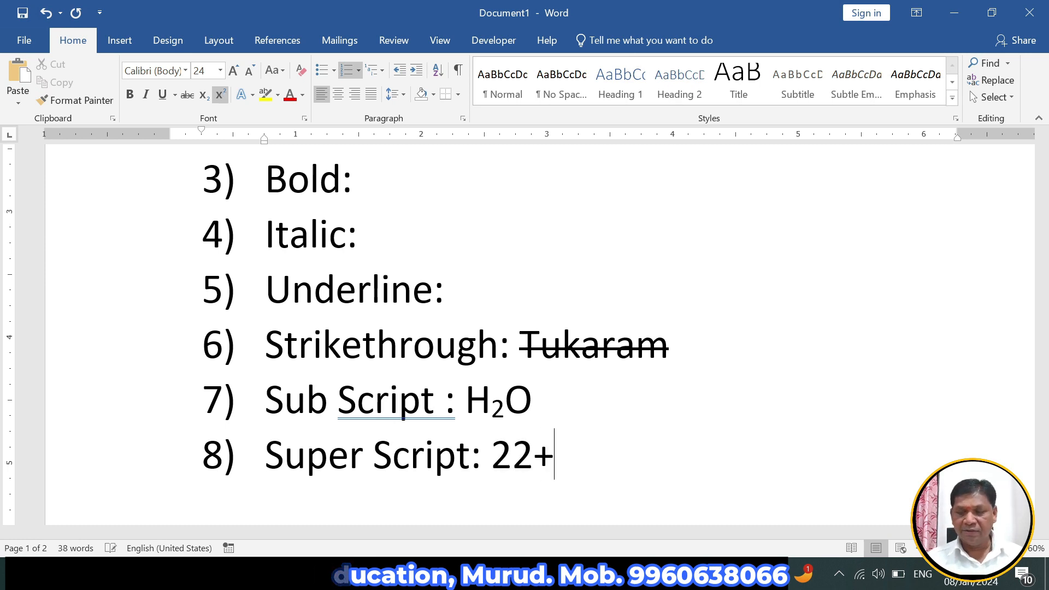
text(52=)
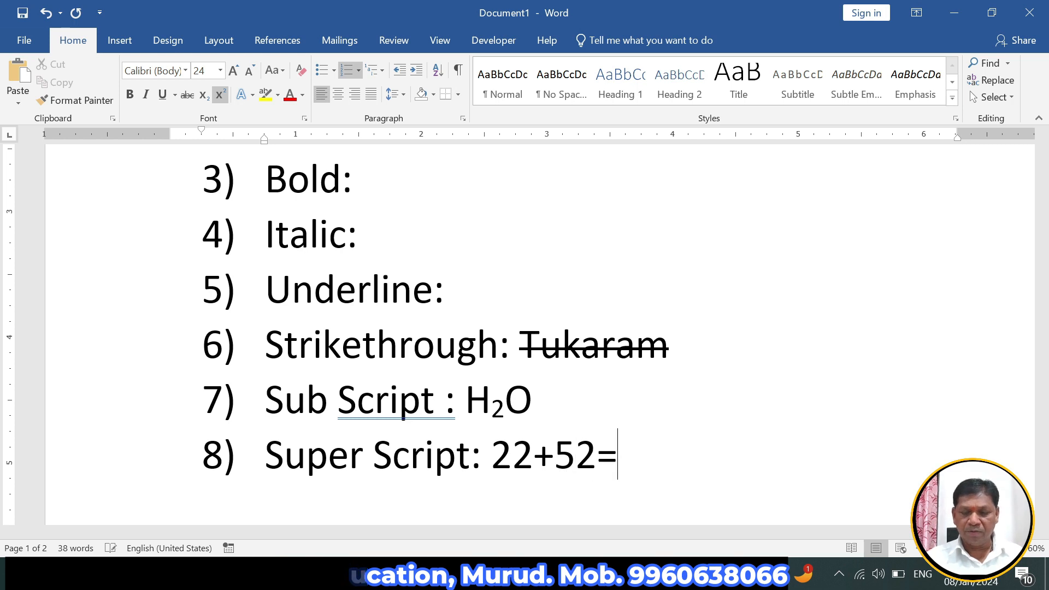
text(?)
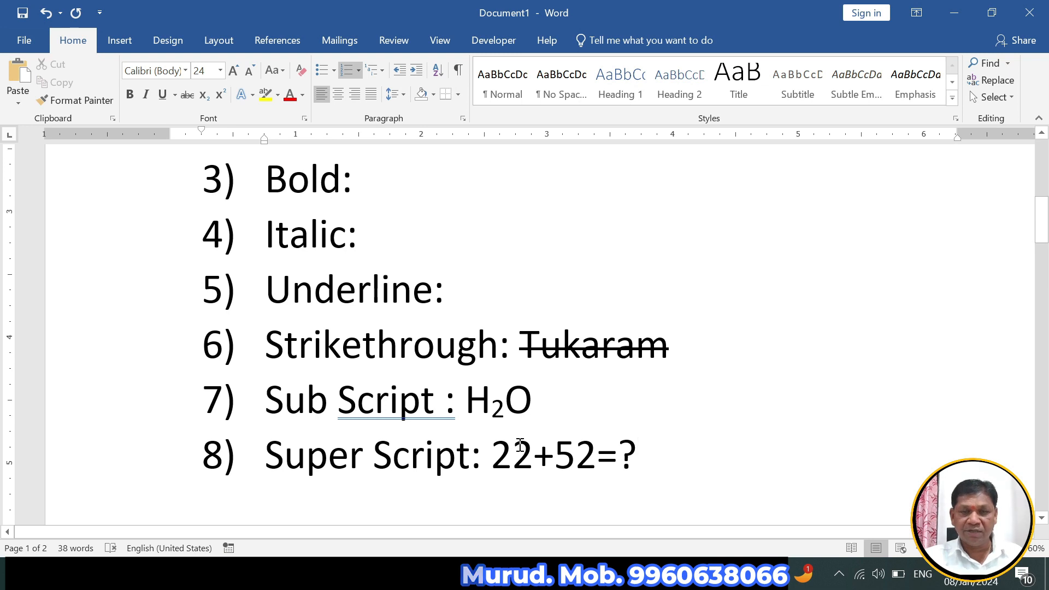
Step: Format the second digit of both 22 and 52 in the "Super Script:" line as superscript, making 2²+5²=?
drag(512, 451, 525, 448)
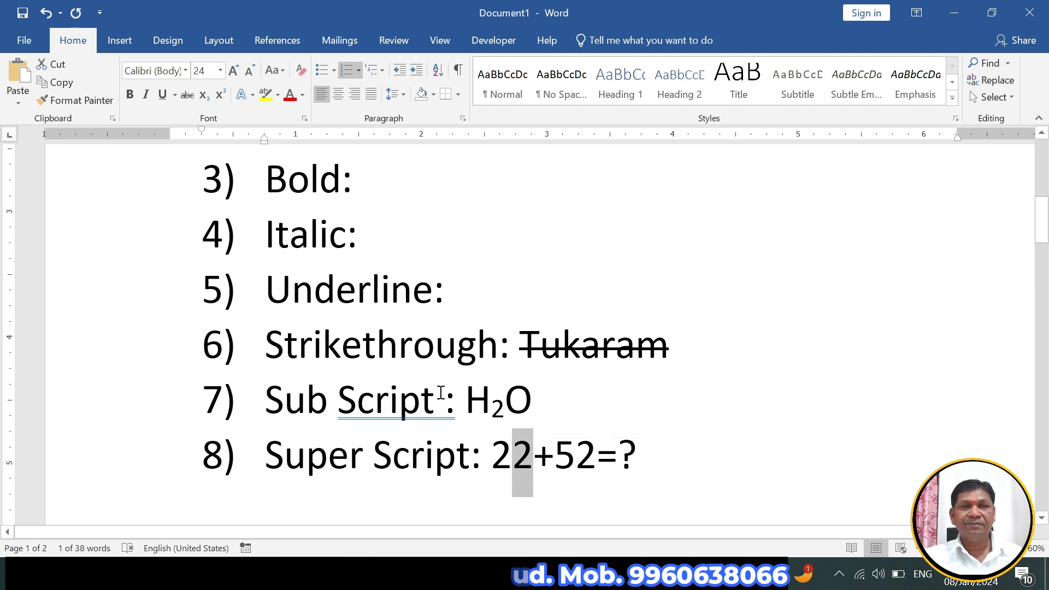
click(220, 96)
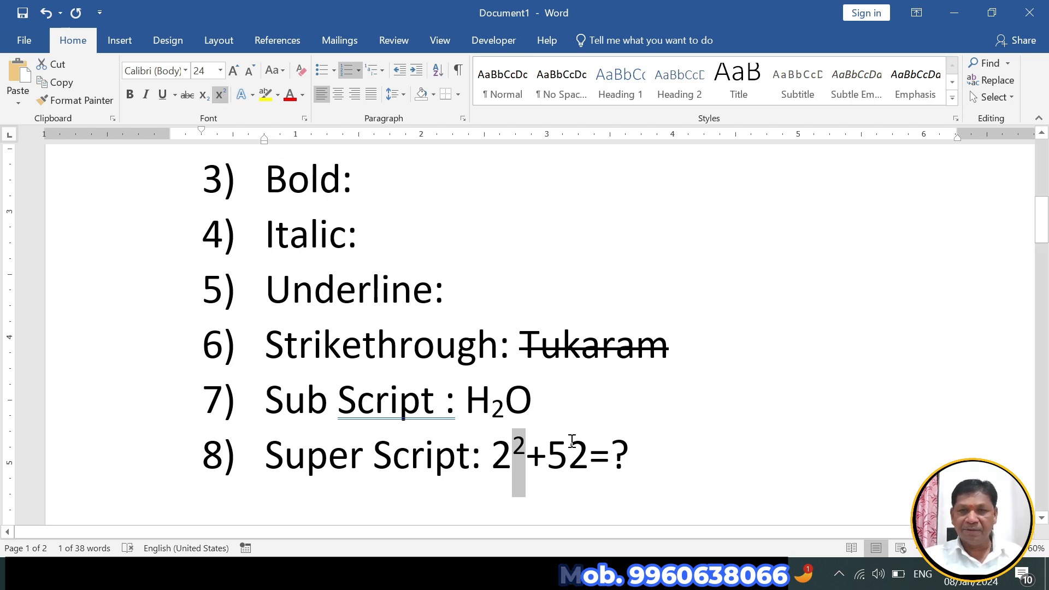
drag(572, 441, 588, 443)
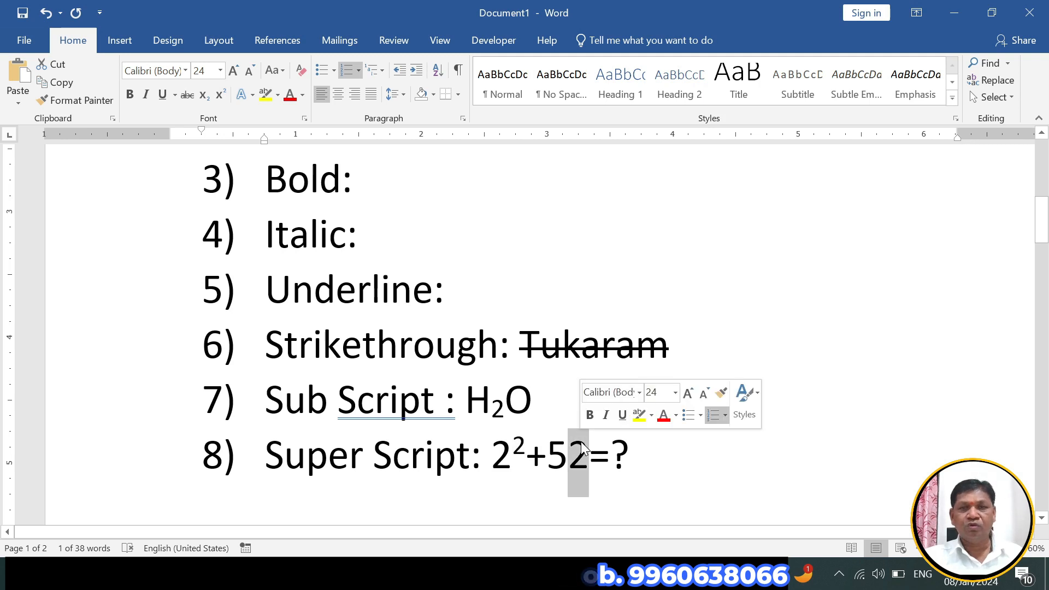
click(220, 96)
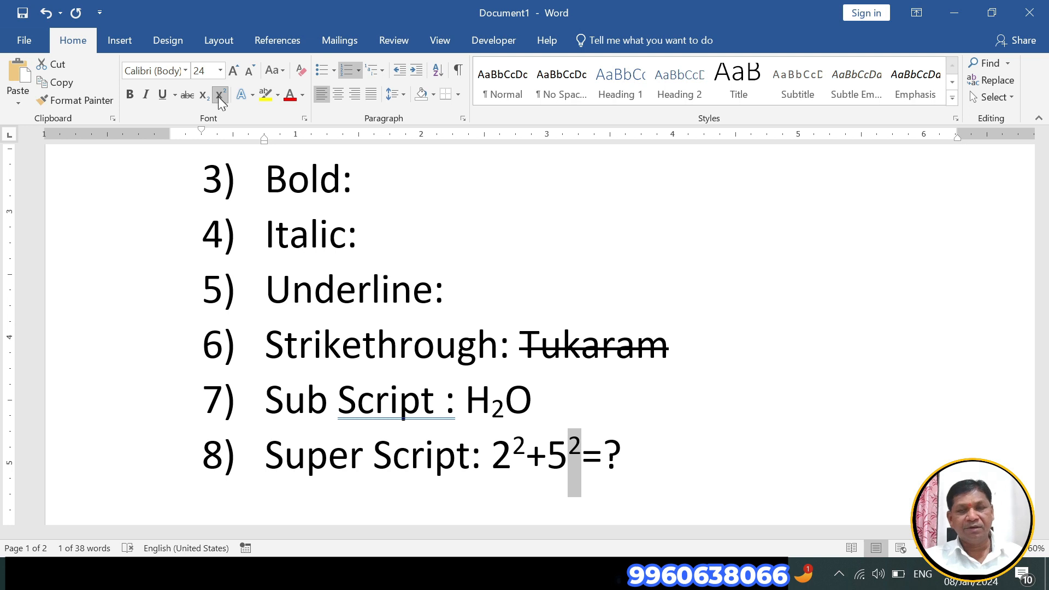
click(662, 455)
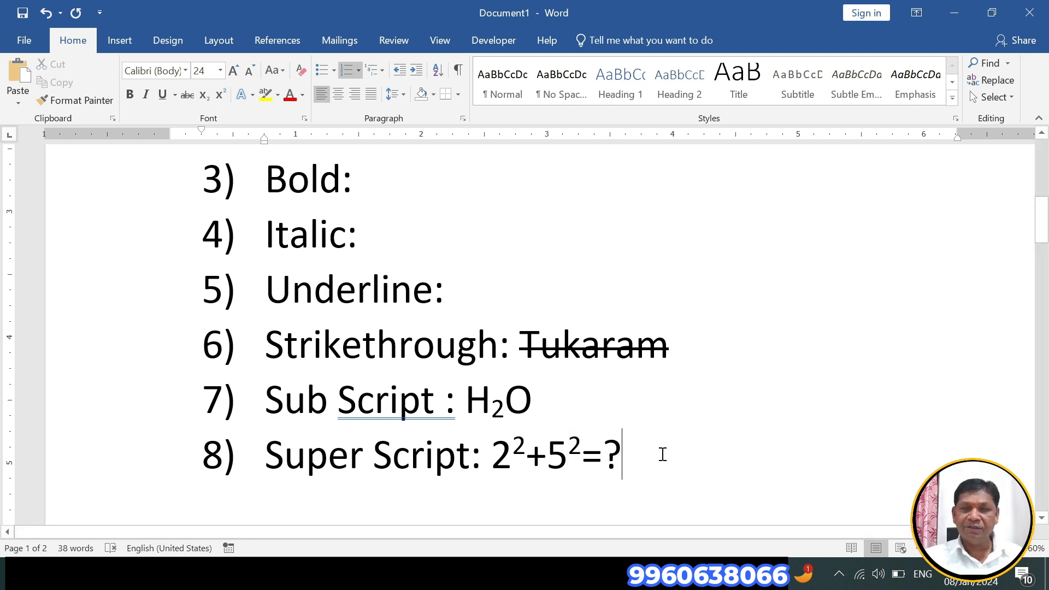